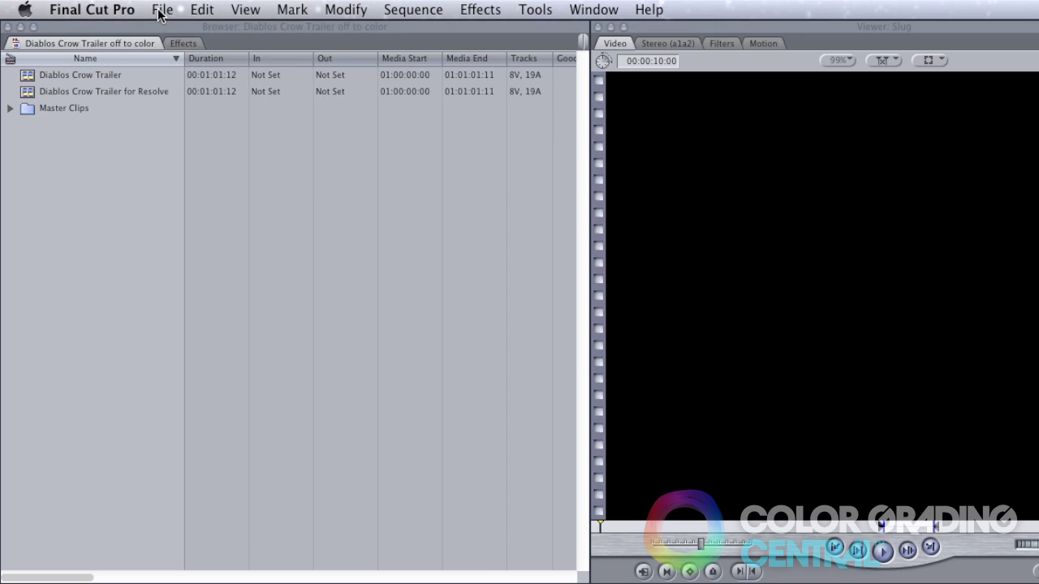
# Export the sequence as an Apple XML version 5 file into the Diablos Crow Trailer folder.
pyautogui.click(161, 10)
pyautogui.moveTo(183, 327)
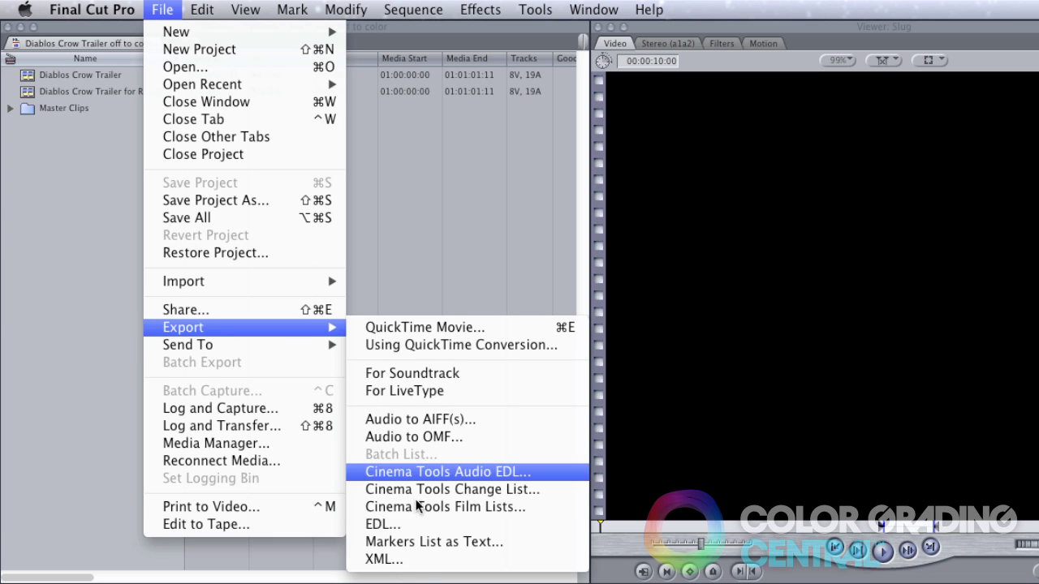
pyautogui.click(419, 559)
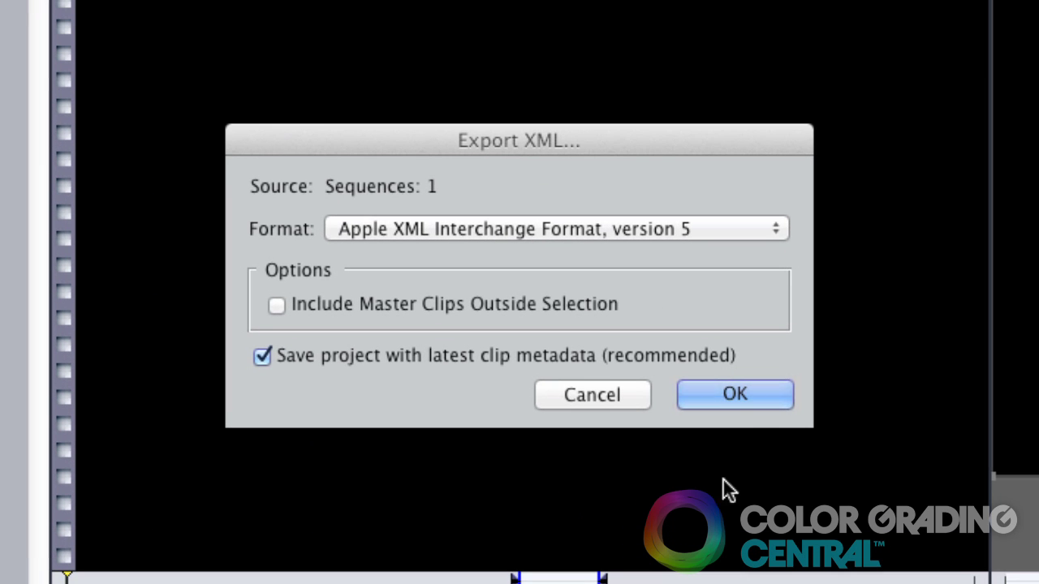
pyautogui.click(736, 393)
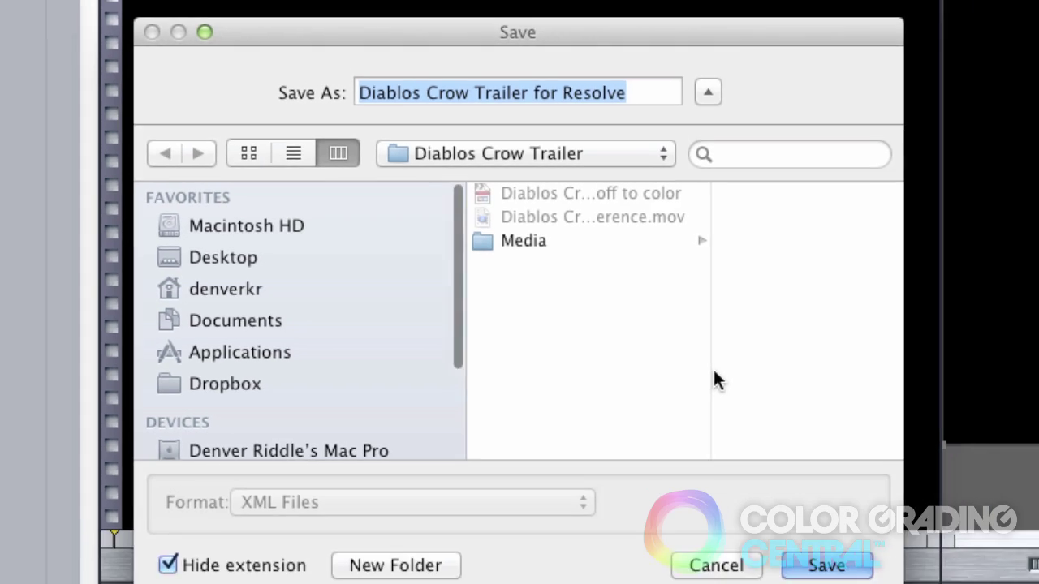
pyautogui.click(826, 565)
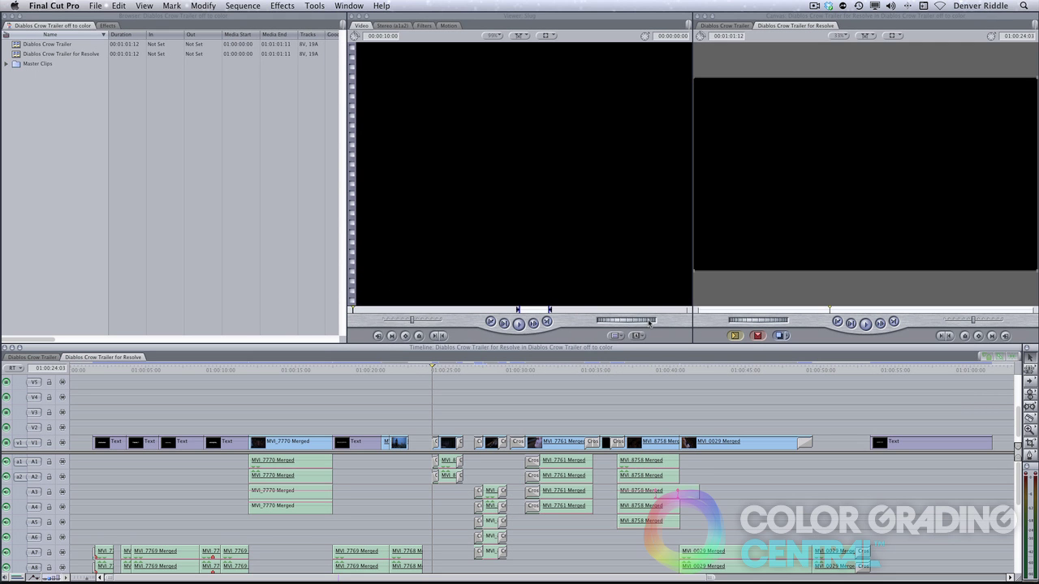
# Check the exported XML in Finder, then show Premiere Pro's and Final Cut Pro X's XML export options.
pyautogui.press('super+Tab')
pyautogui.press('super+Tab')
pyautogui.press('super+Tab')
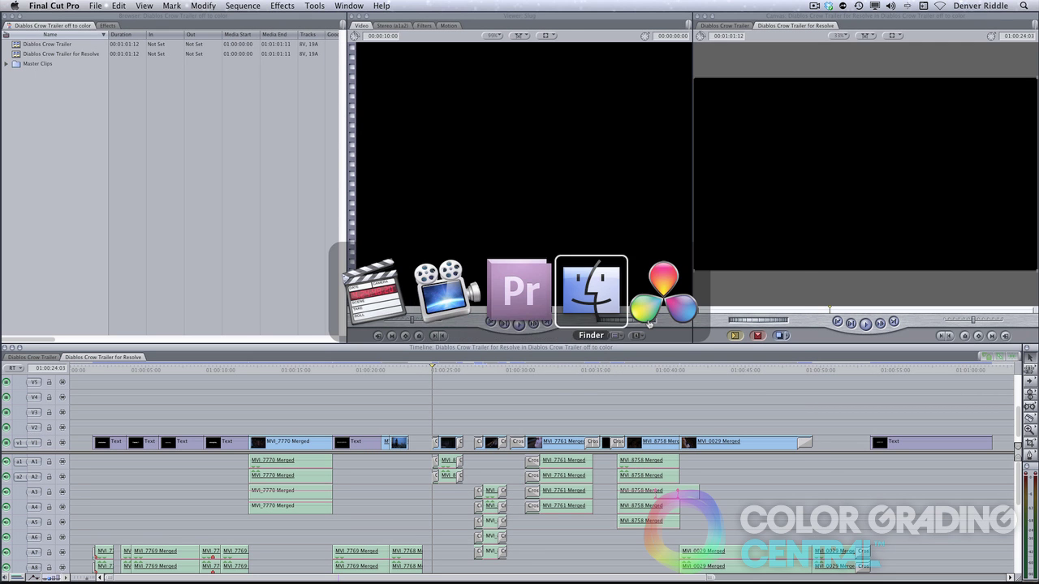
pyautogui.click(621, 258)
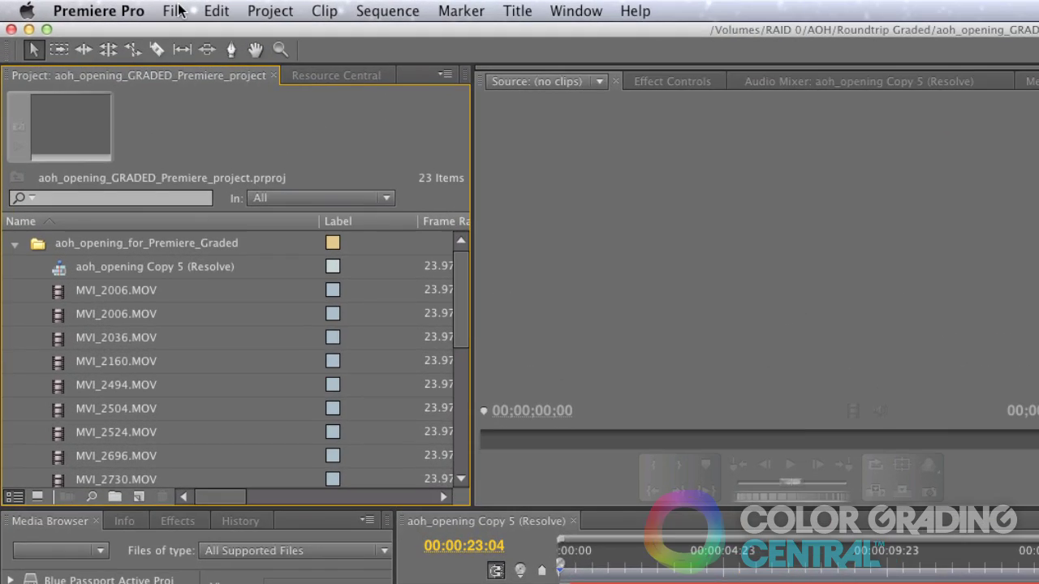
pyautogui.click(178, 9)
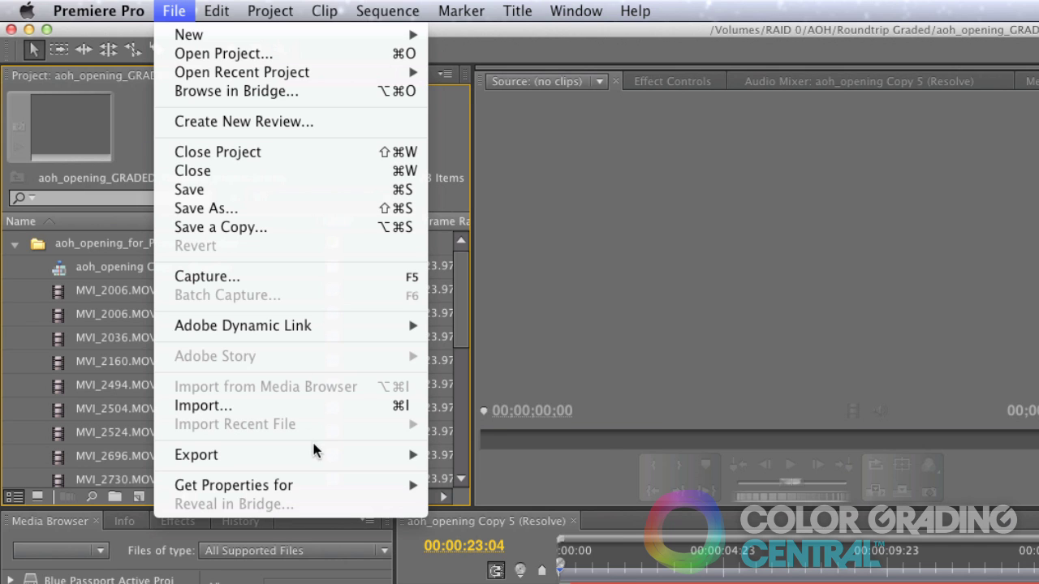
pyautogui.moveTo(197, 454)
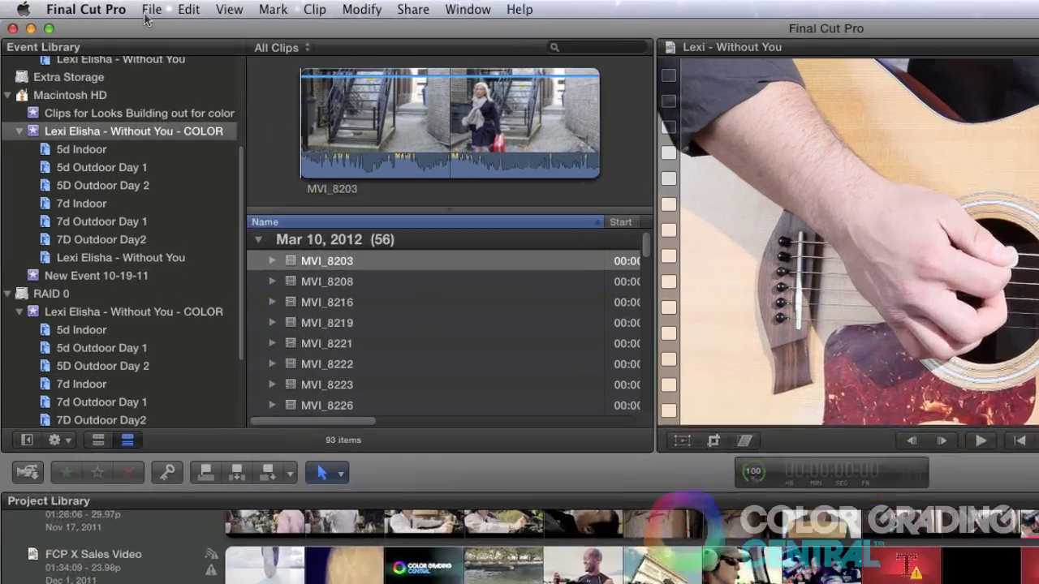
pyautogui.click(171, 10)
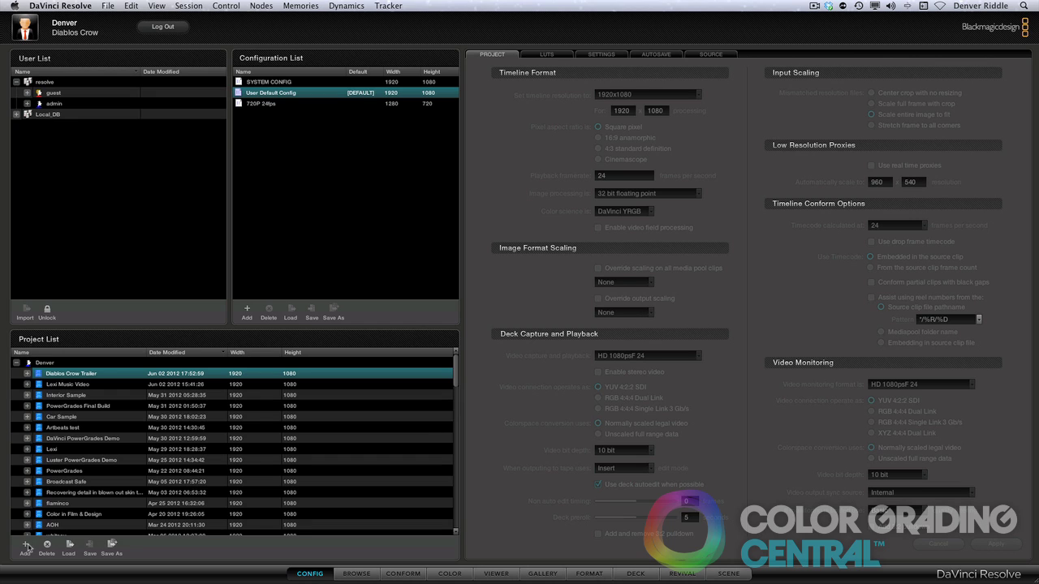
# Add a Resolve project named Diablos Crow and switch to the Conform page.
pyautogui.click(26, 547)
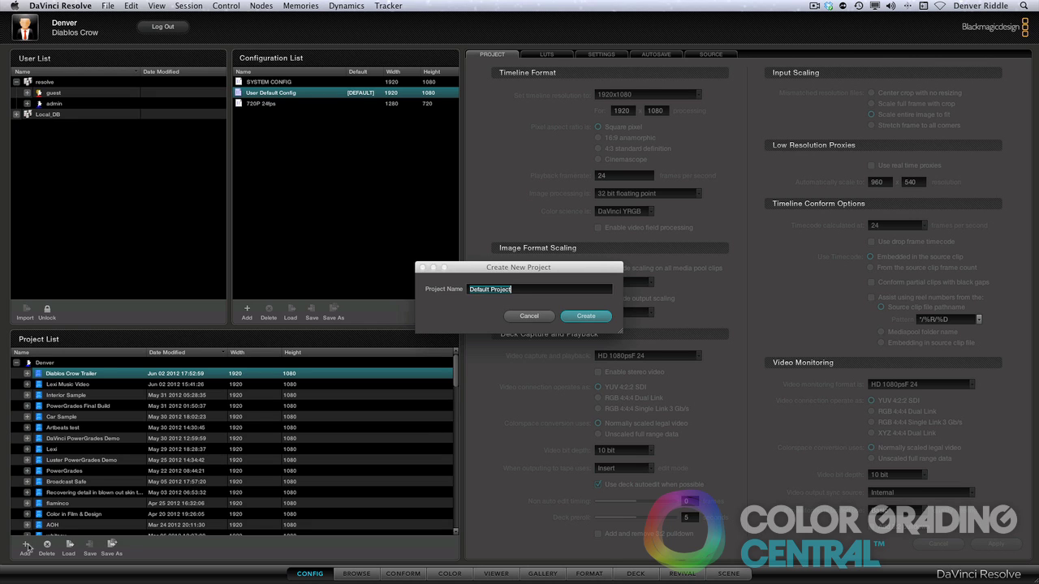
pyautogui.write('Diablos Crow')
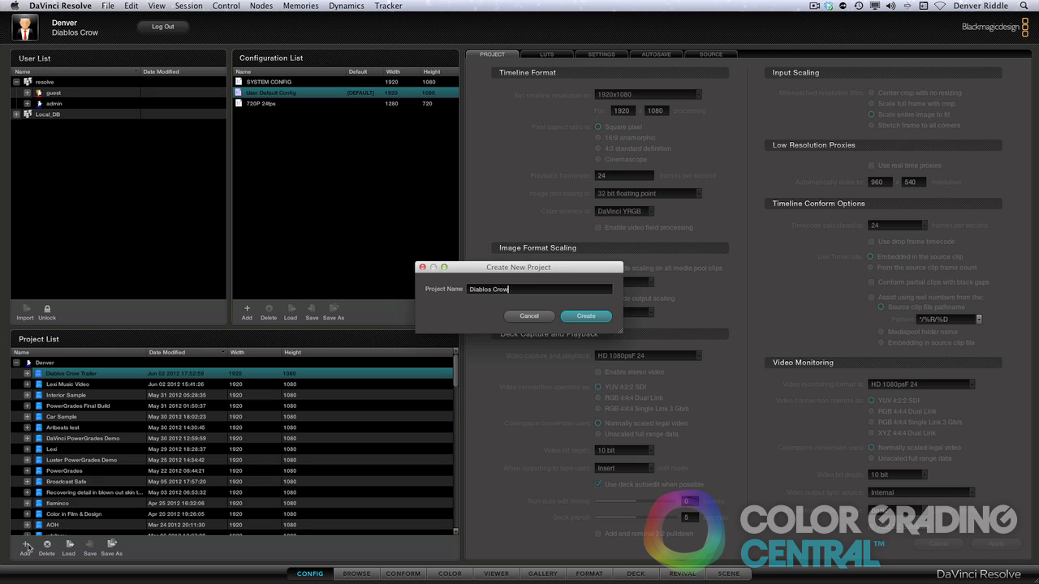
pyautogui.press('Return')
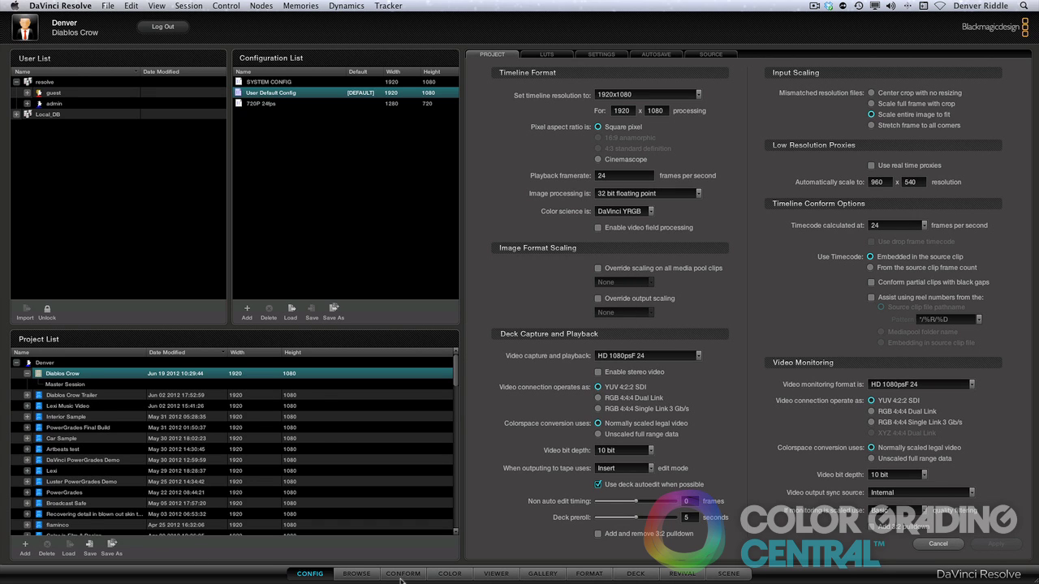
pyautogui.click(401, 577)
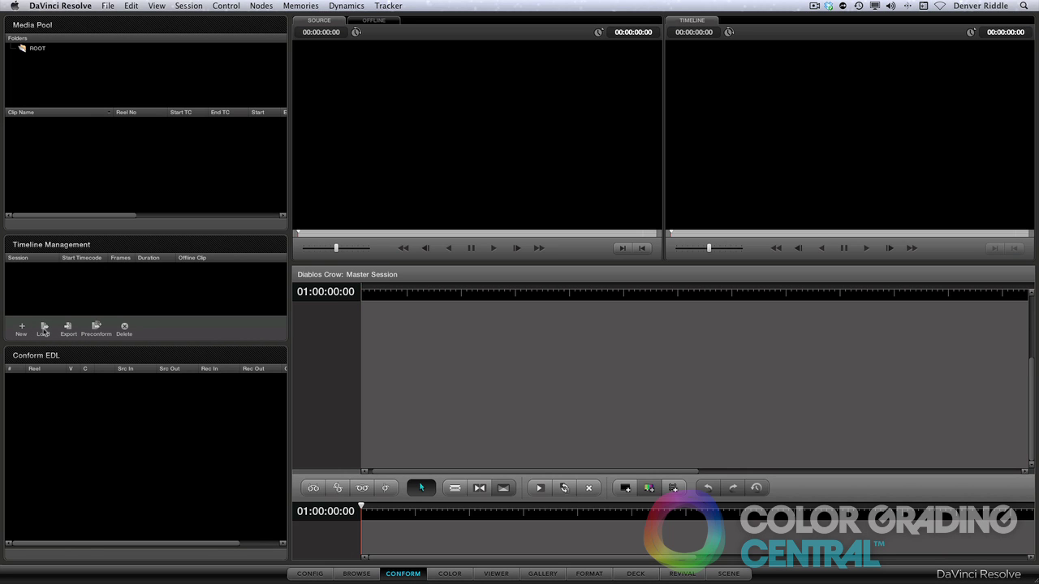
# Load Diablos Crow Trailer for Resolve.xml via Timeline Management, accepting the Load XML settings.
pyautogui.click(45, 330)
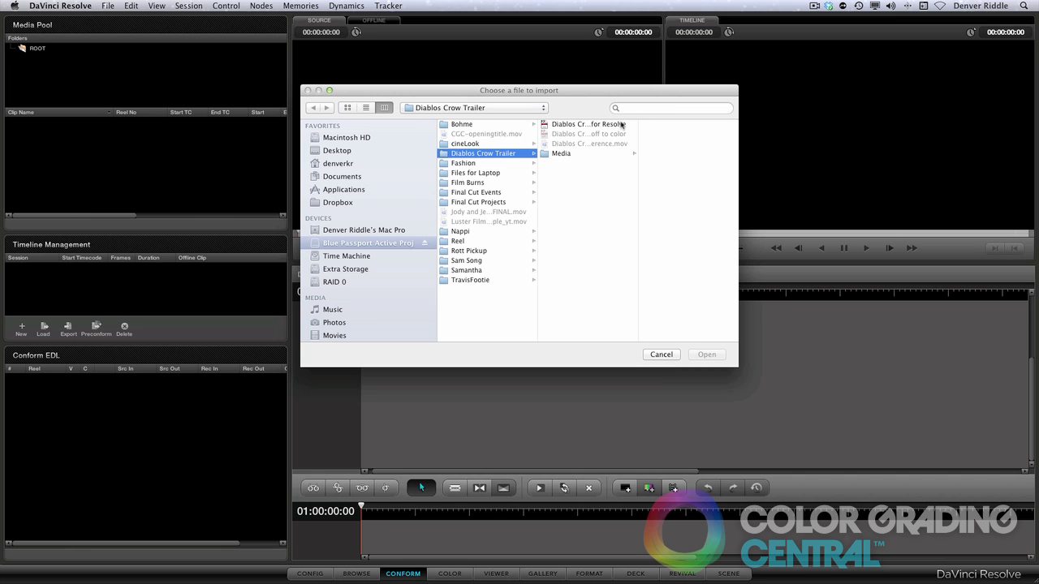
pyautogui.click(625, 125)
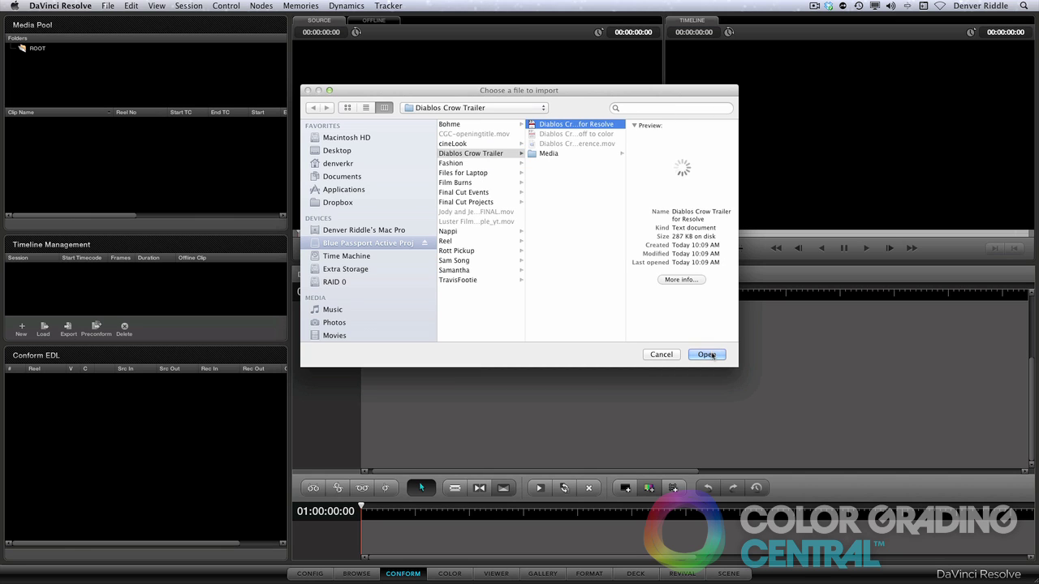
pyautogui.click(709, 356)
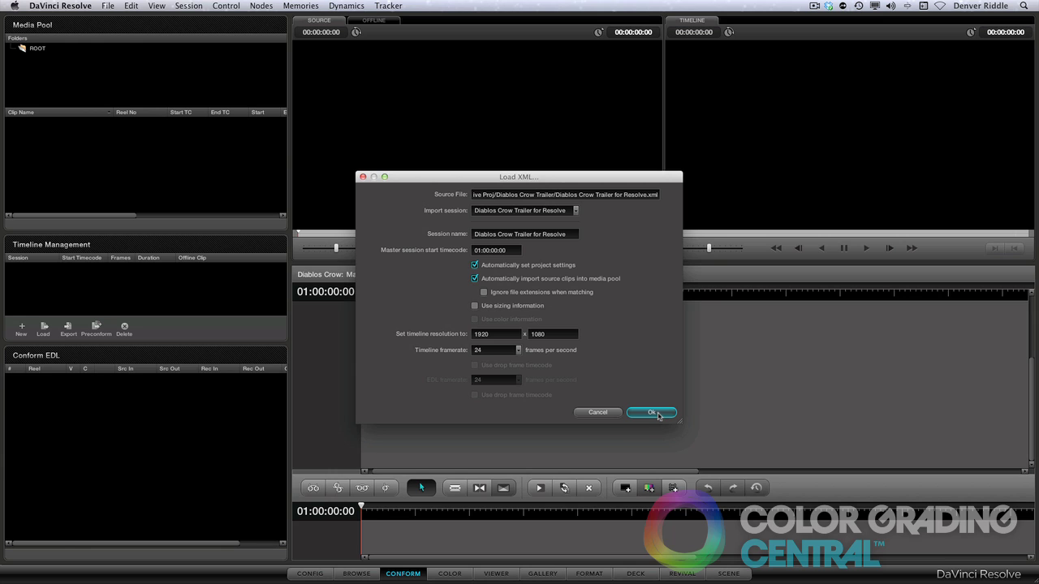
pyautogui.click(653, 413)
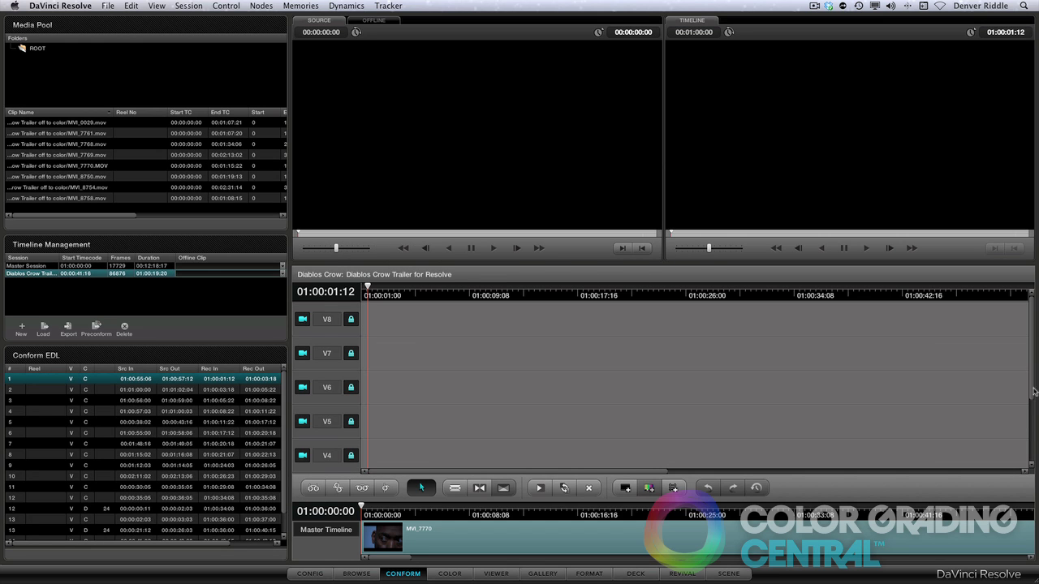
pyautogui.scroll(-3, 1030, 406)
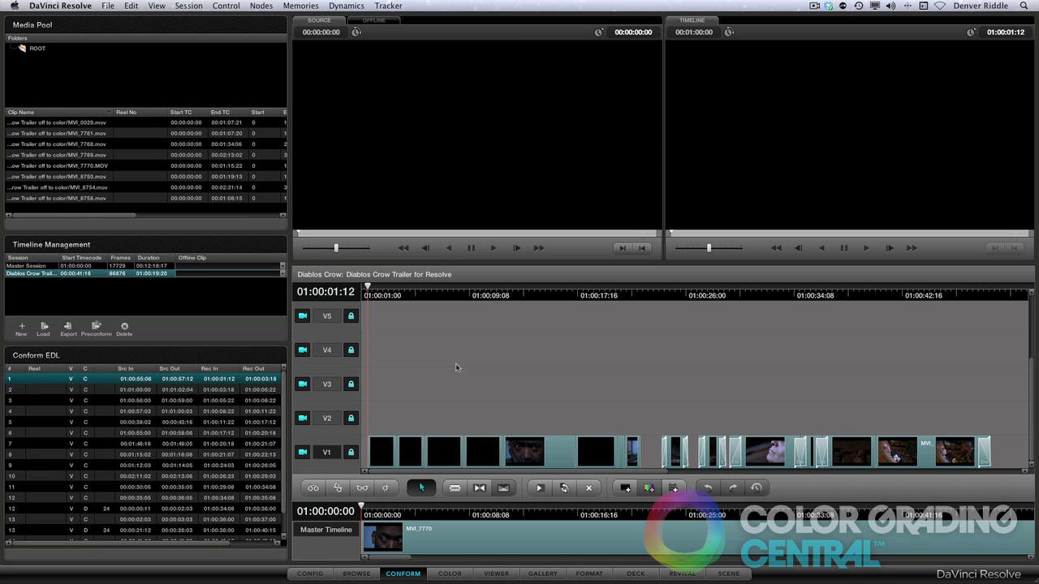
pyautogui.press('super+Tab')
pyautogui.press('super+Tab')
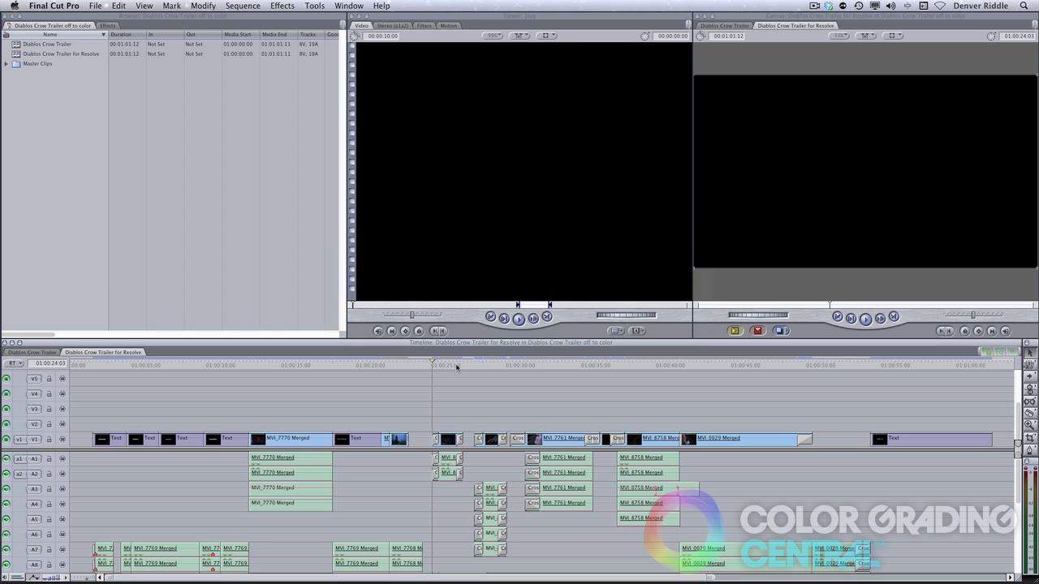
pyautogui.moveTo(456, 368); pyautogui.dragTo(520, 368)
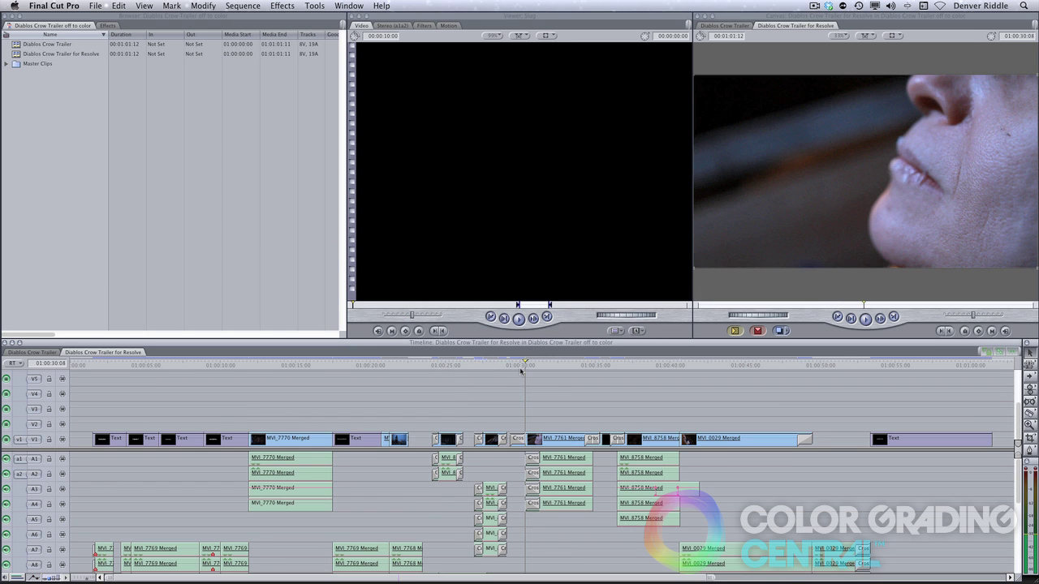
pyautogui.press('super+Tab')
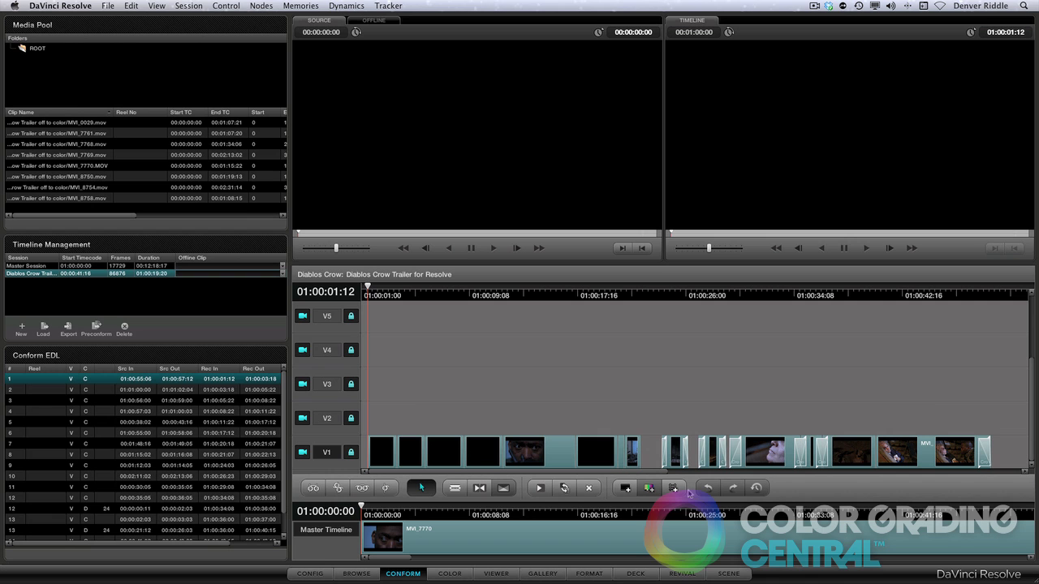
# Browse the Blue Passport drive's Diablos Crow Trailer folder and add the reference .mov as an offline clip.
pyautogui.click(357, 574)
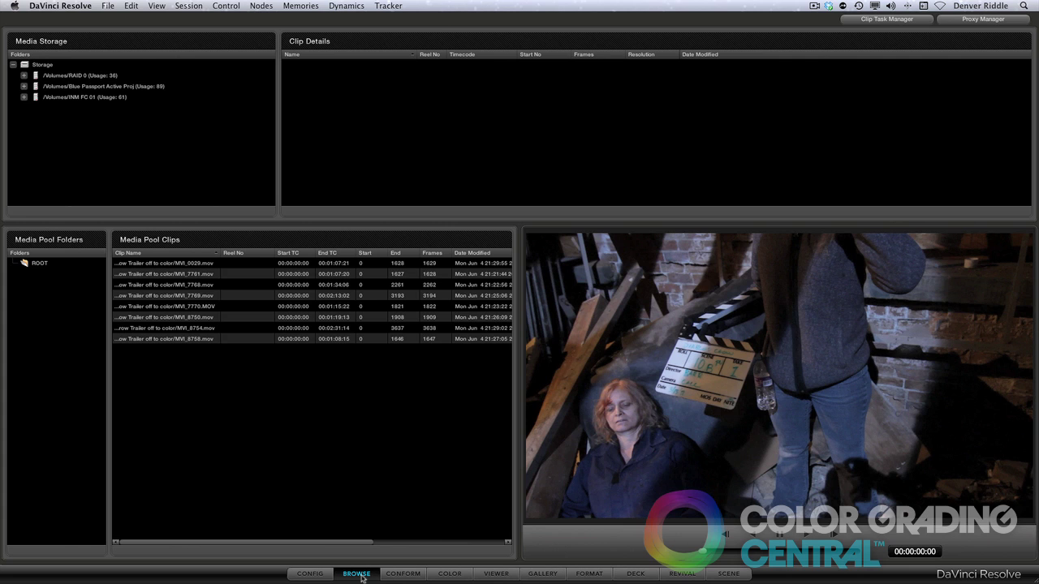
pyautogui.click(24, 86)
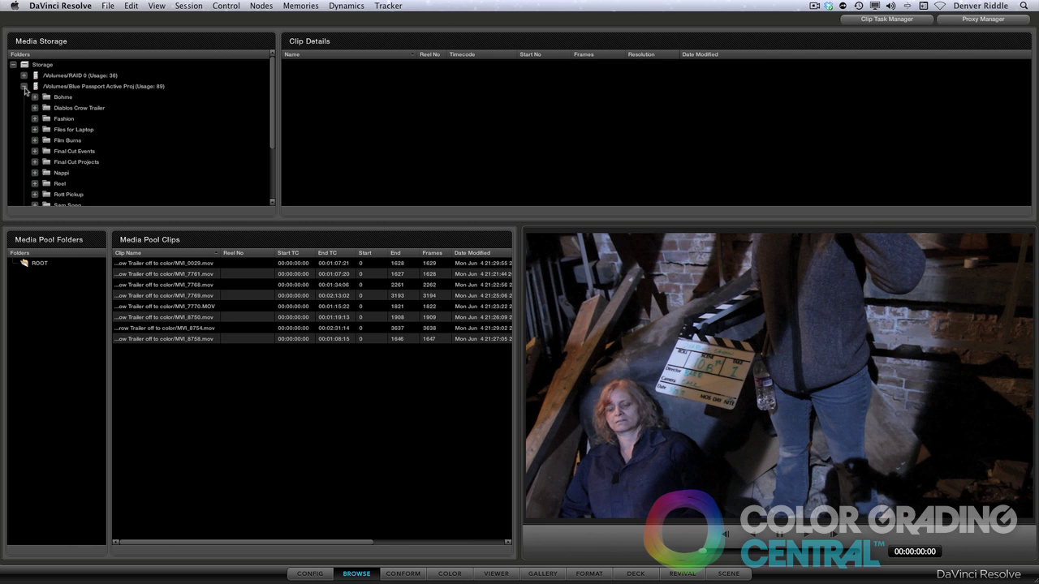
pyautogui.click(45, 109)
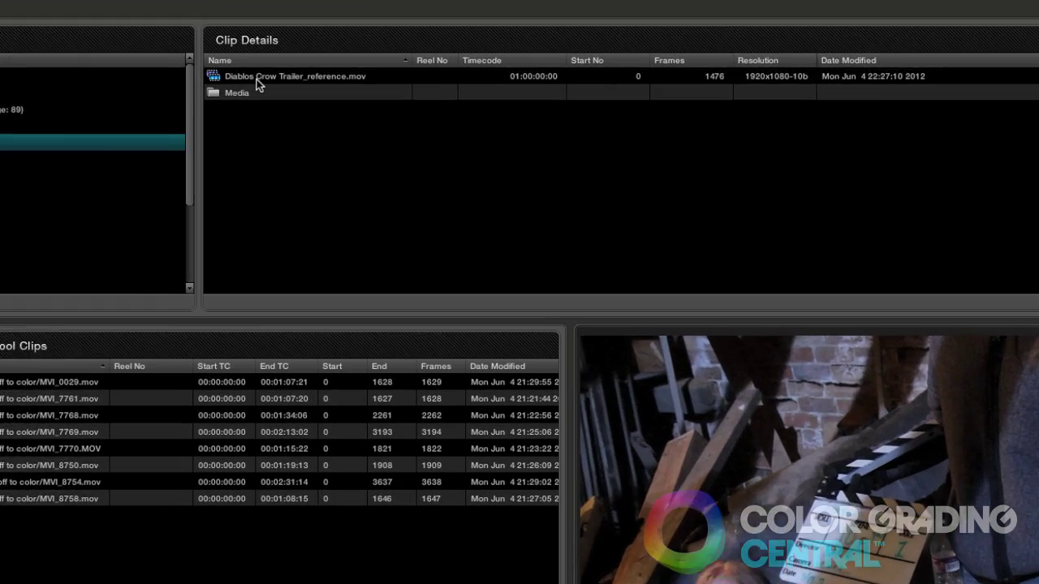
pyautogui.click(256, 84)
pyautogui.rightClick(256, 84)
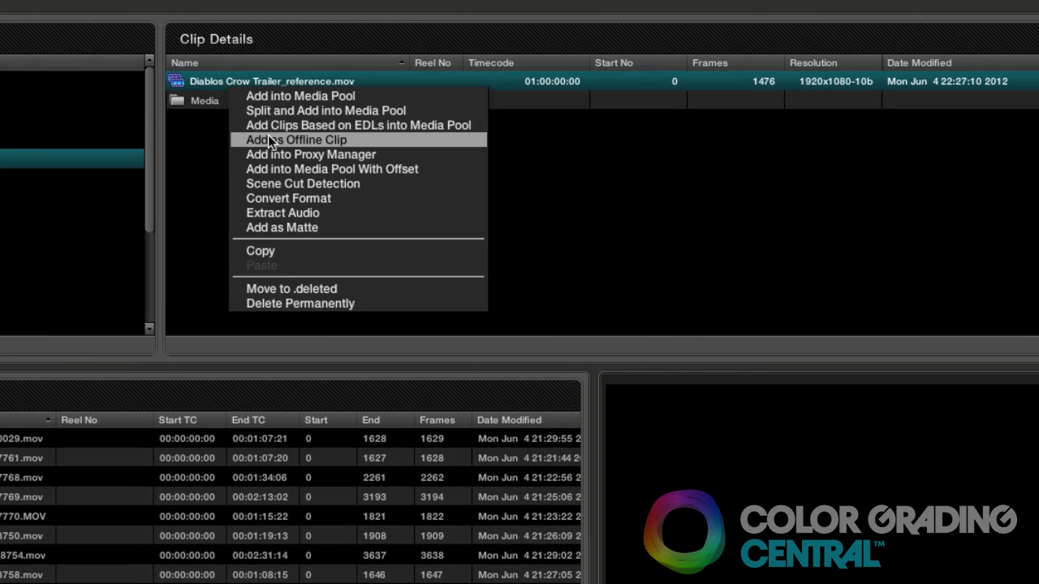
pyautogui.click(269, 138)
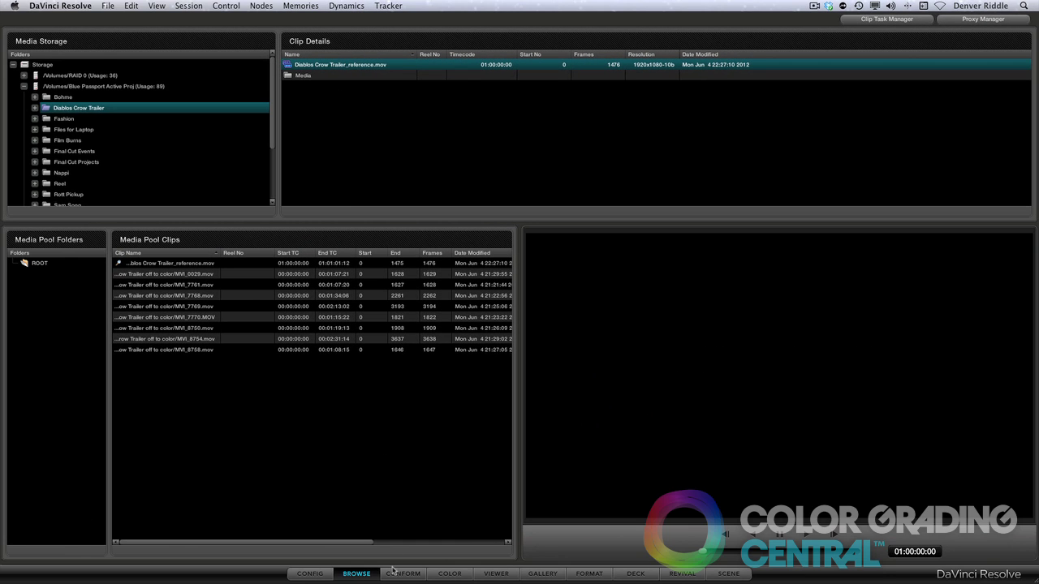
# Set the timeline's Offline Clip to Diablos Crow Trailer_reference.mov on the Conform page.
pyautogui.click(402, 575)
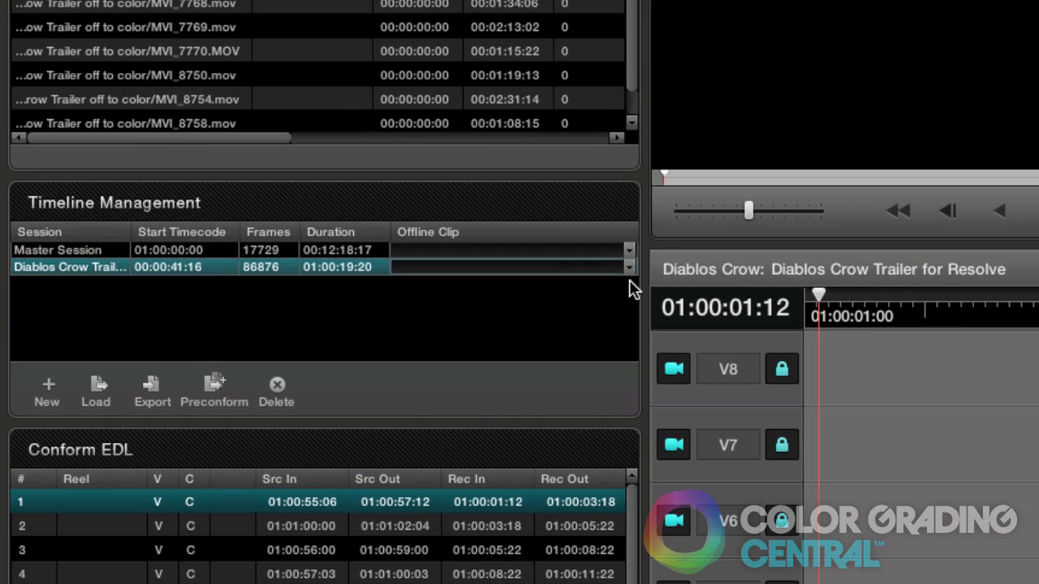
pyautogui.click(629, 271)
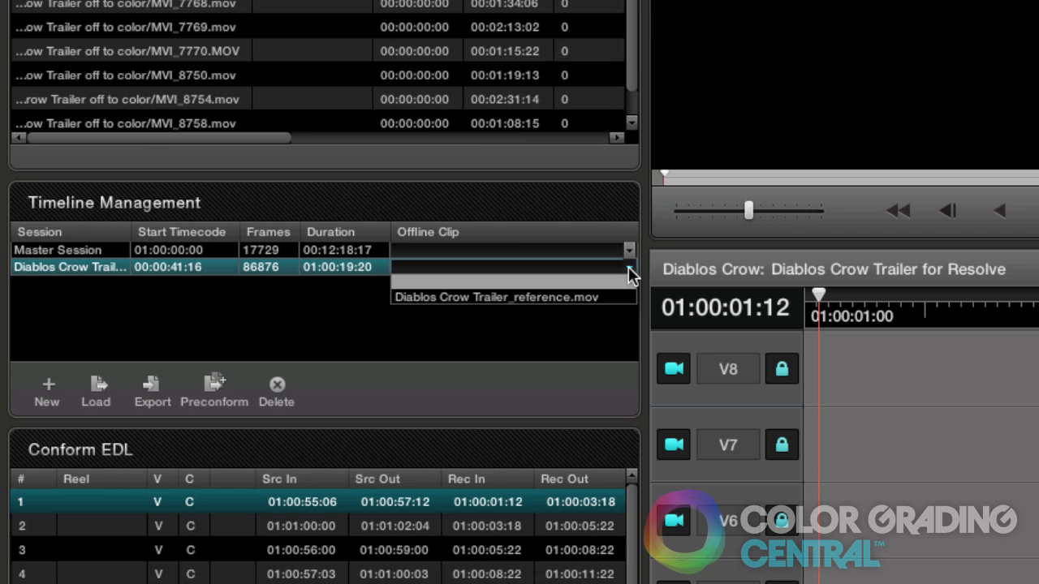
pyautogui.click(601, 297)
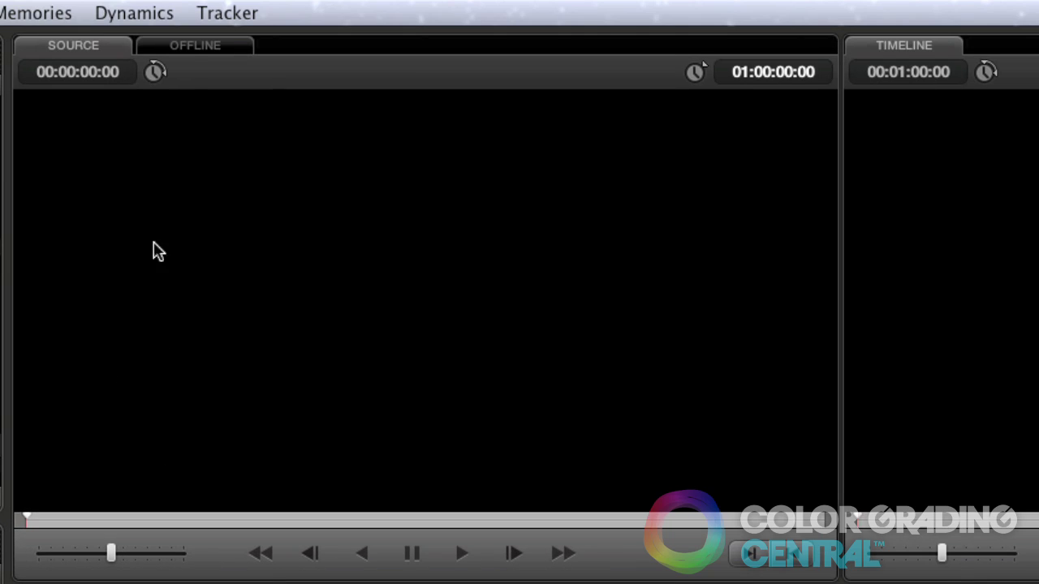
# Show the Offline viewer and scrub the timeline to compare the reference against the grade.
pyautogui.click(193, 48)
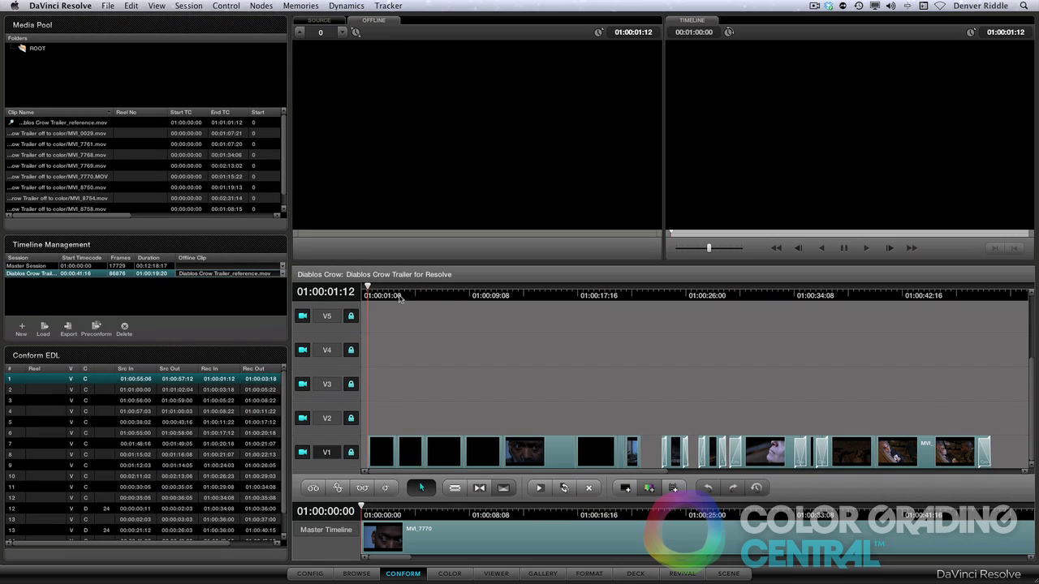
pyautogui.click(453, 298)
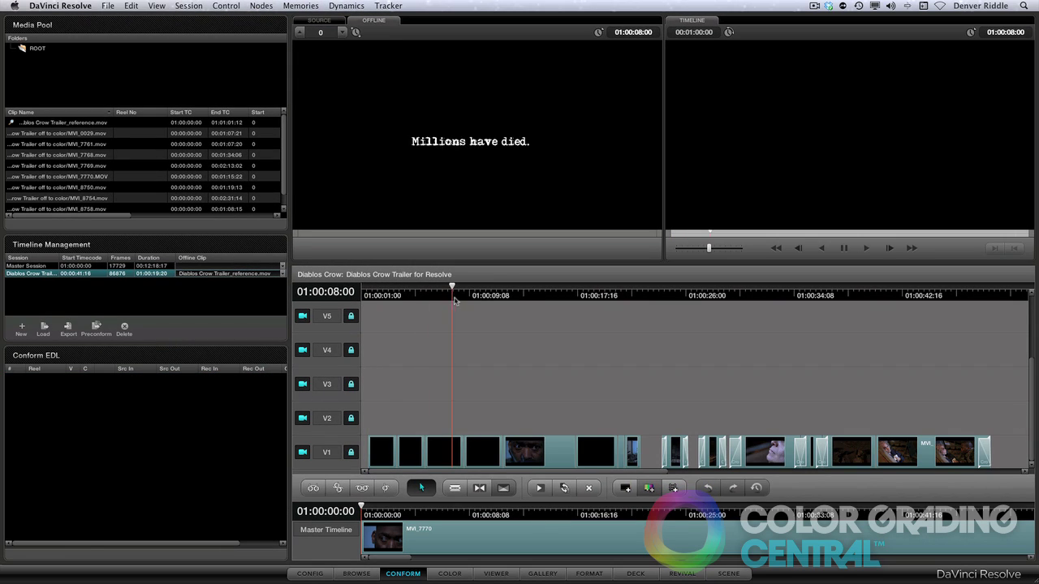
pyautogui.moveTo(454, 300); pyautogui.dragTo(901, 326)
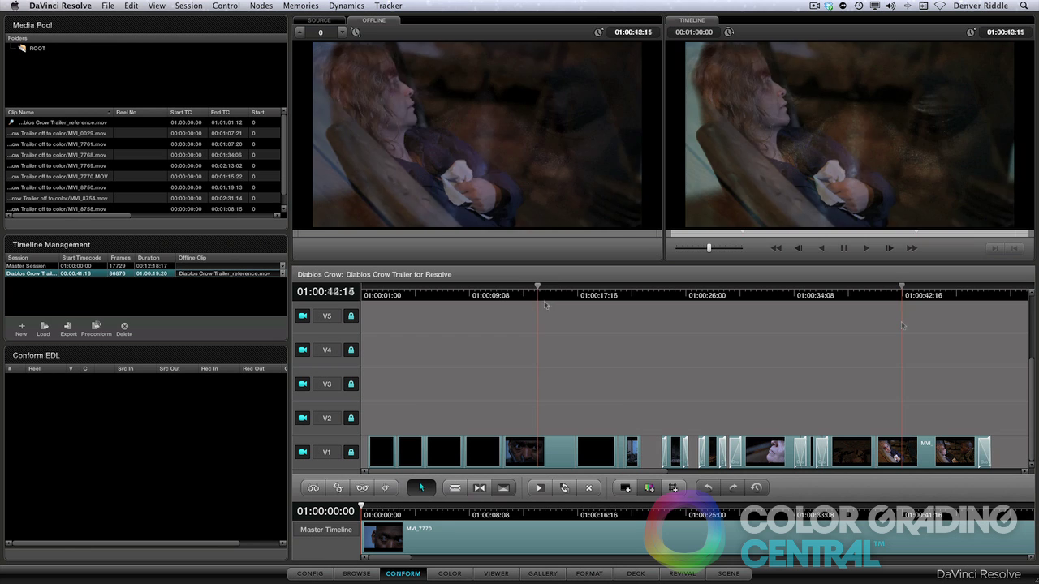
pyautogui.moveTo(902, 326)
pyautogui.mouseDown()
pyautogui.moveTo(557, 304)
pyautogui.moveTo(908, 344)
pyautogui.mouseUp()
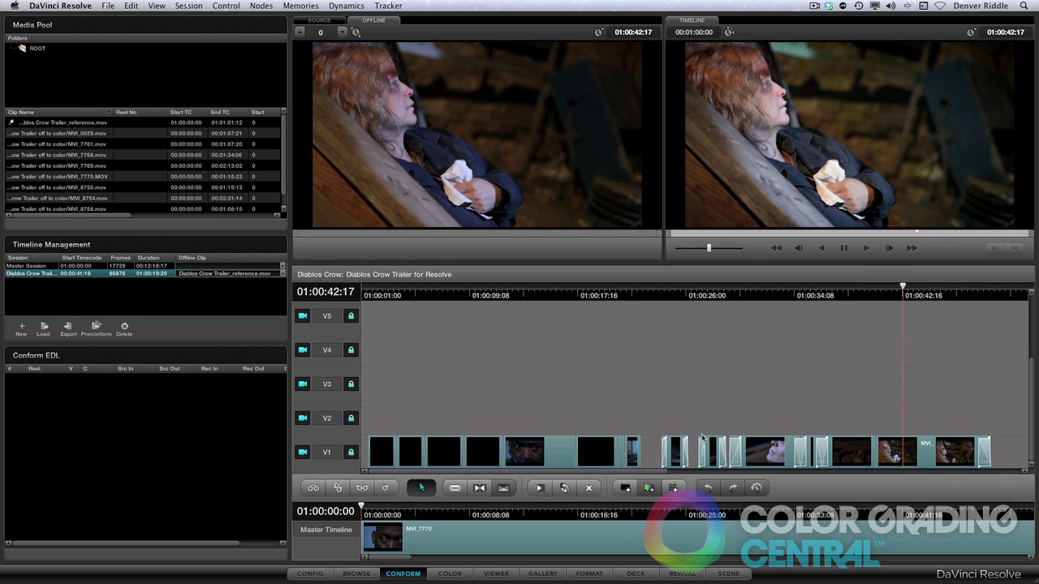
# On the Color page, open render settings and choose the FCP XML Round-Trip preset.
pyautogui.click(459, 575)
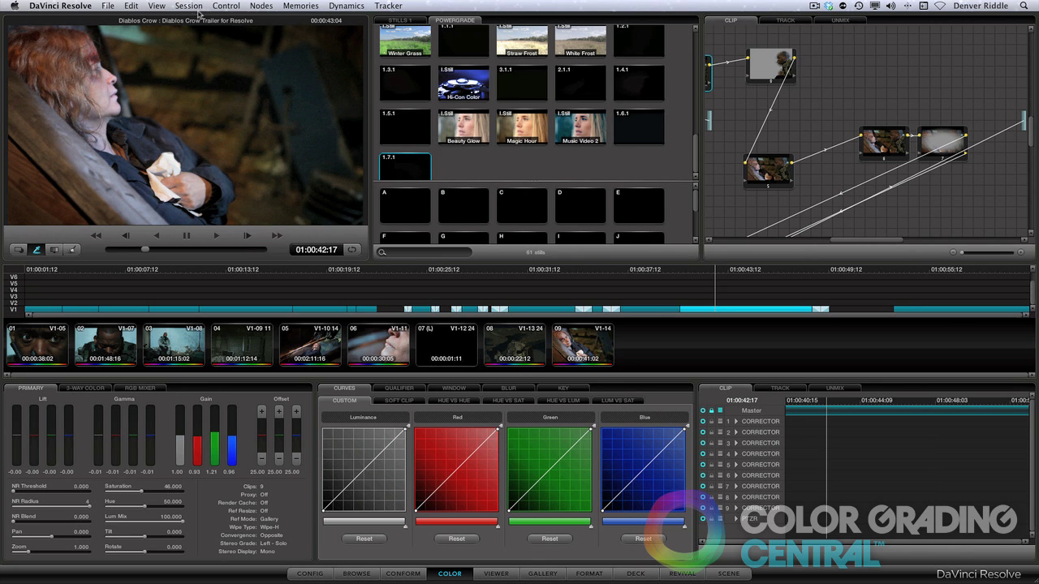
pyautogui.click(197, 10)
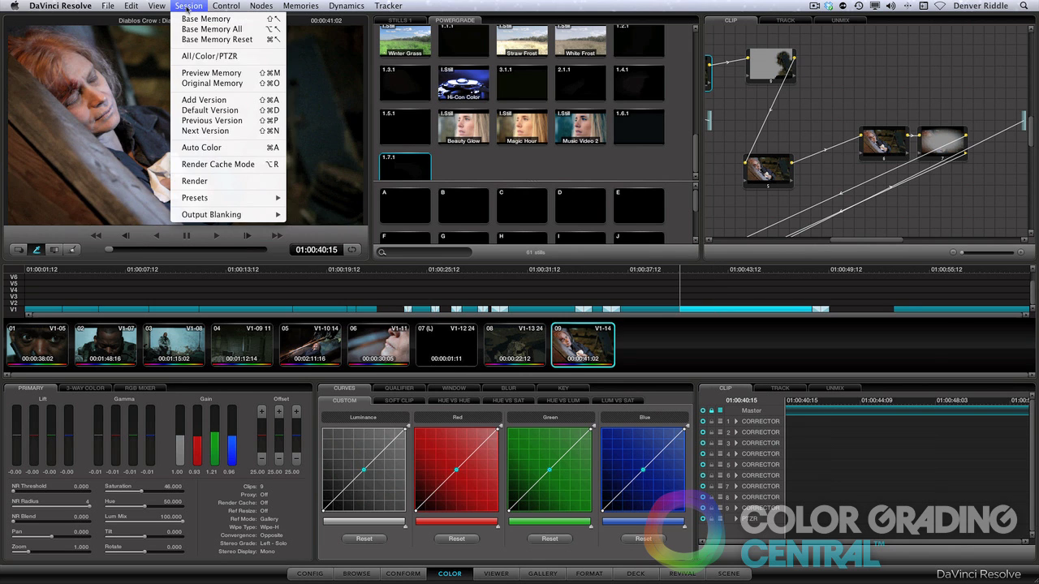
pyautogui.click(193, 181)
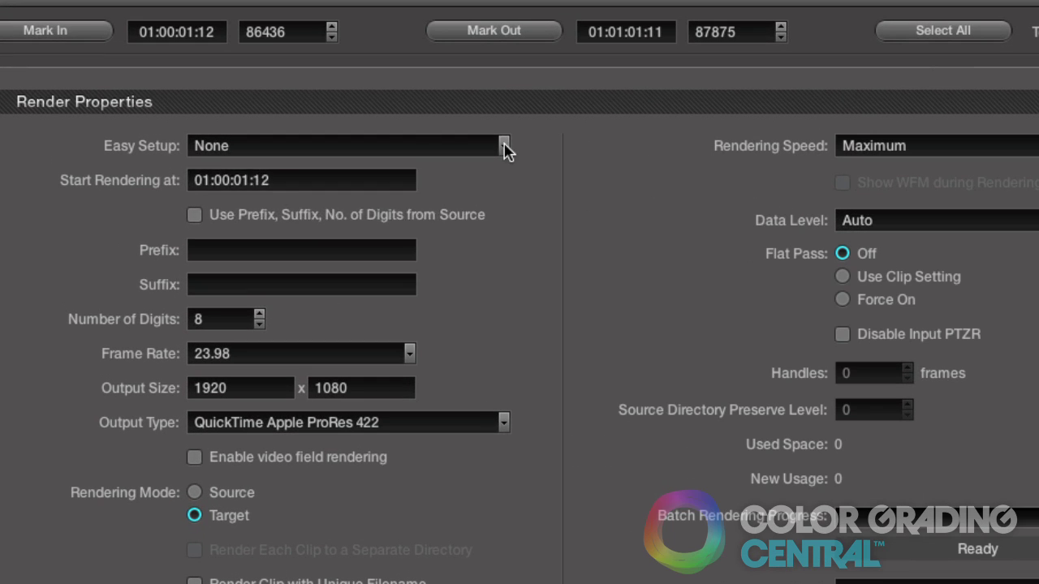
pyautogui.click(267, 219)
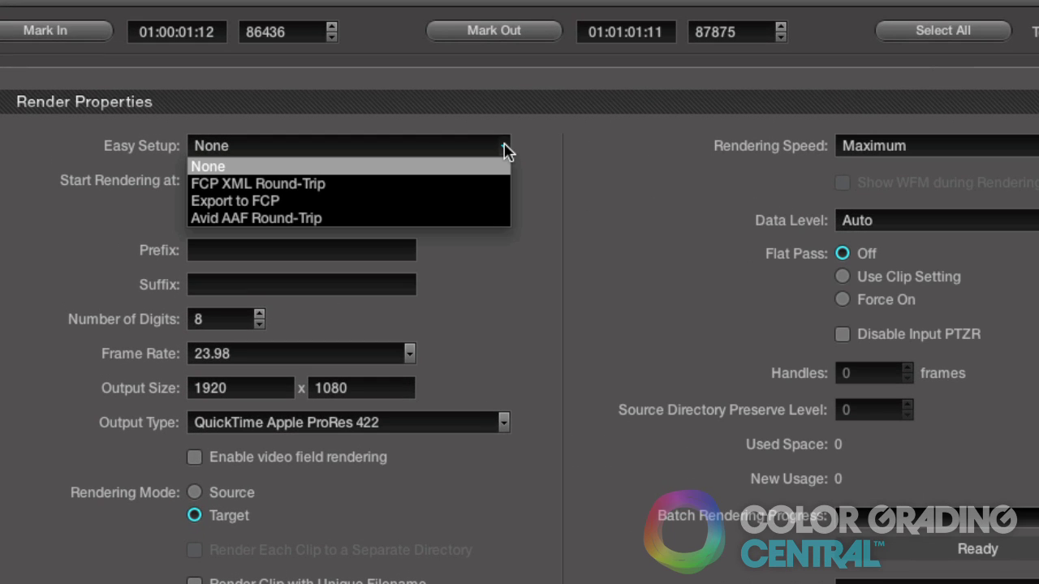
pyautogui.click(479, 191)
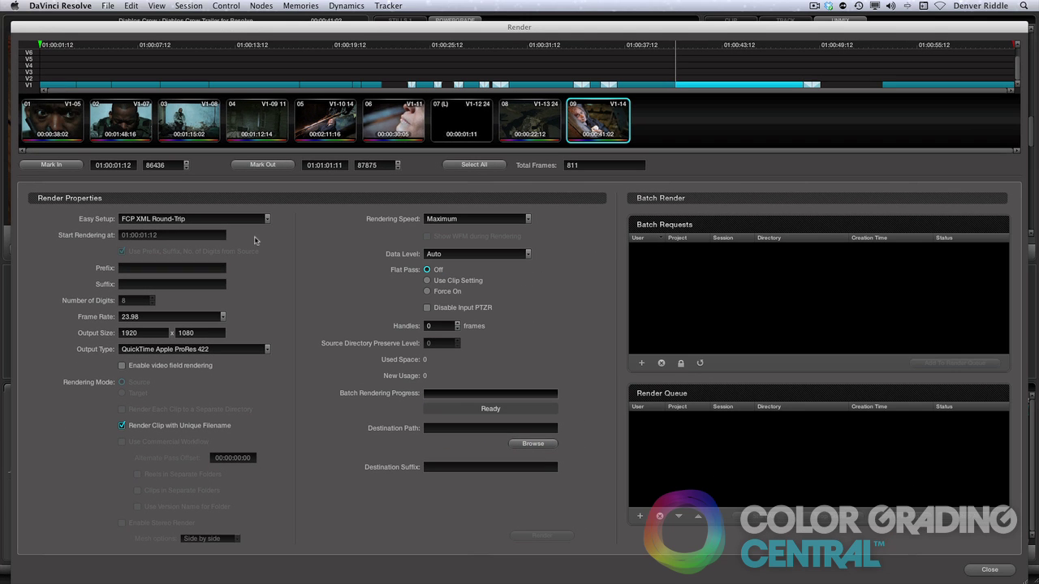
# Set the render destination to the Diablos Crow Trailer RENDERS folder, render, and close the settings.
pyautogui.click(550, 444)
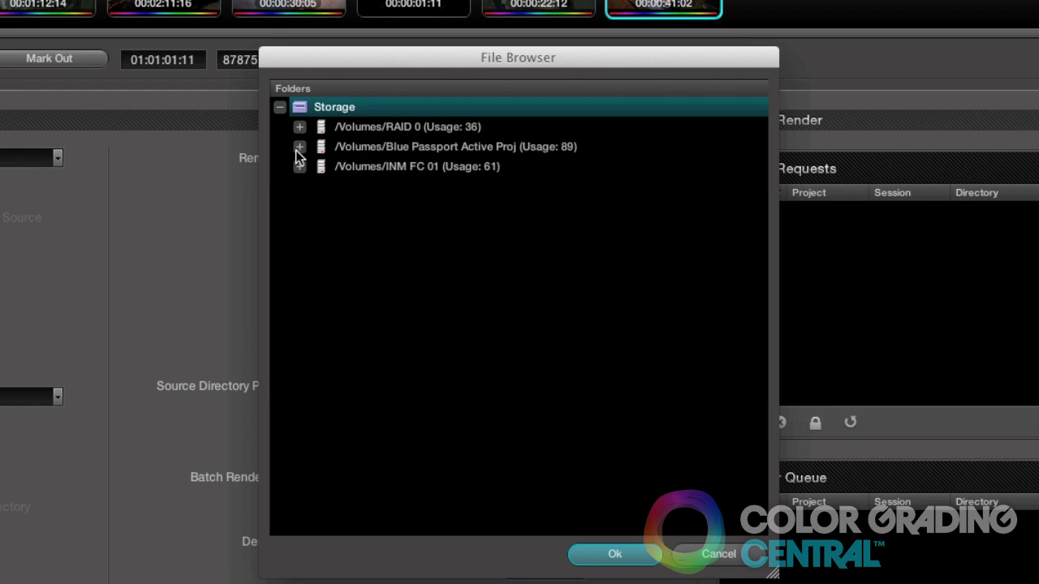
pyautogui.click(297, 147)
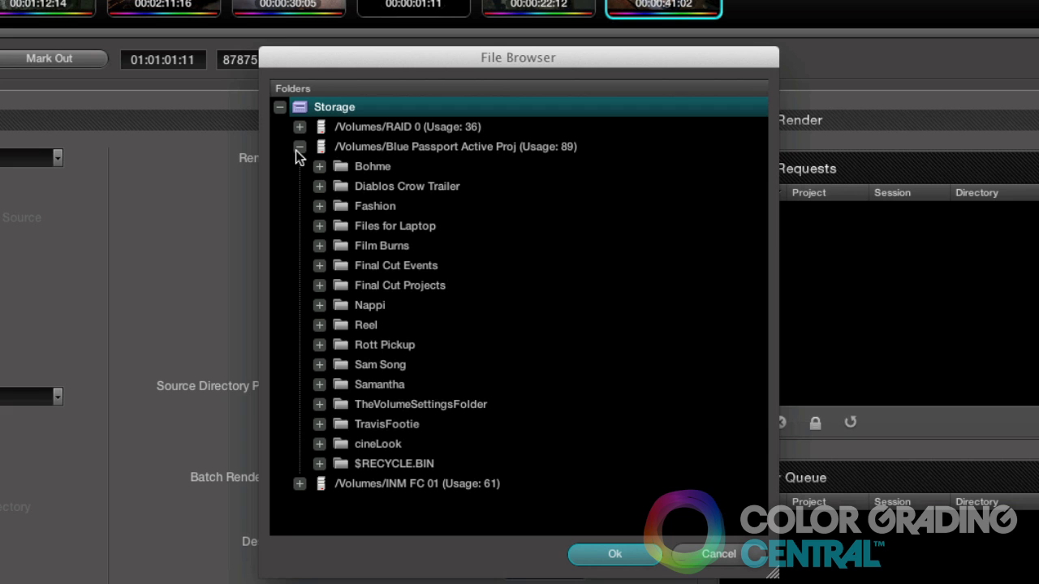
pyautogui.click(319, 185)
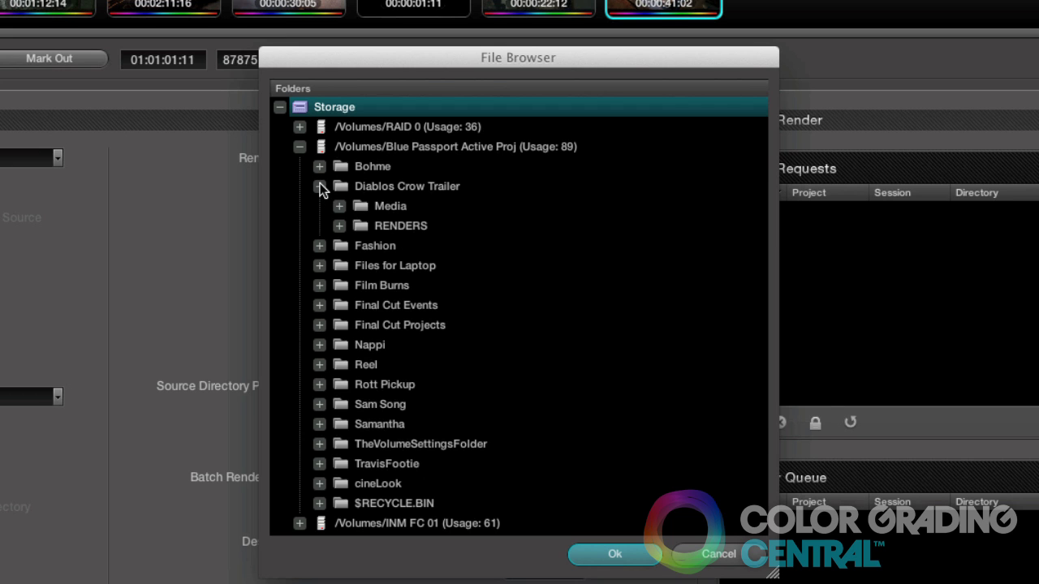
pyautogui.click(376, 227)
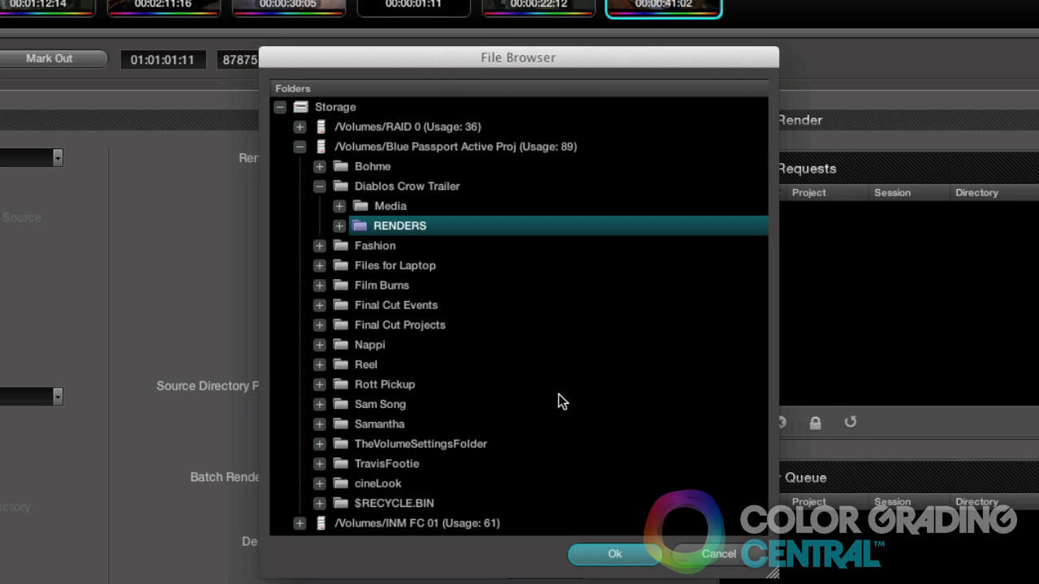
pyautogui.click(628, 554)
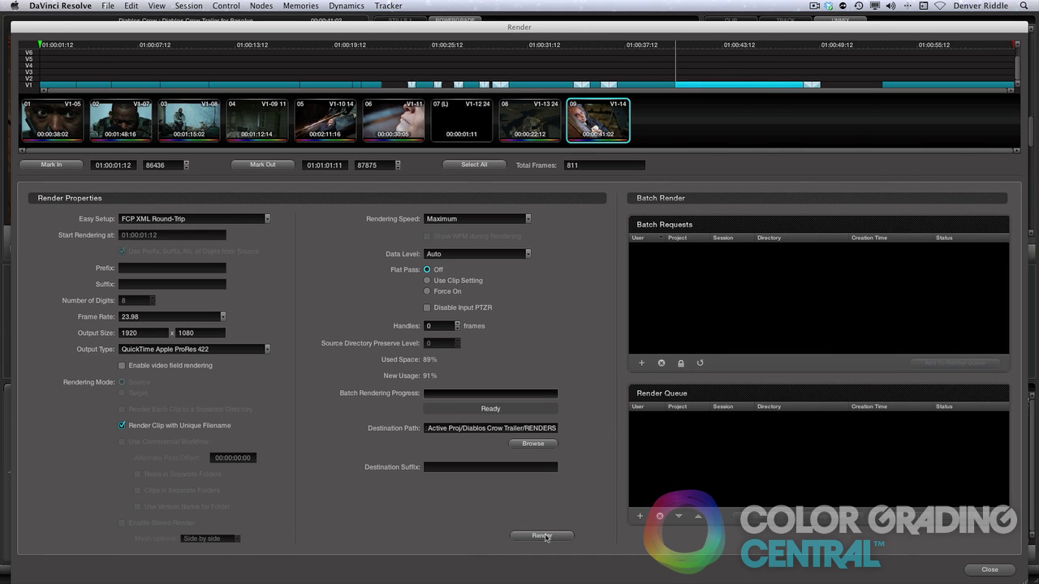
pyautogui.click(542, 536)
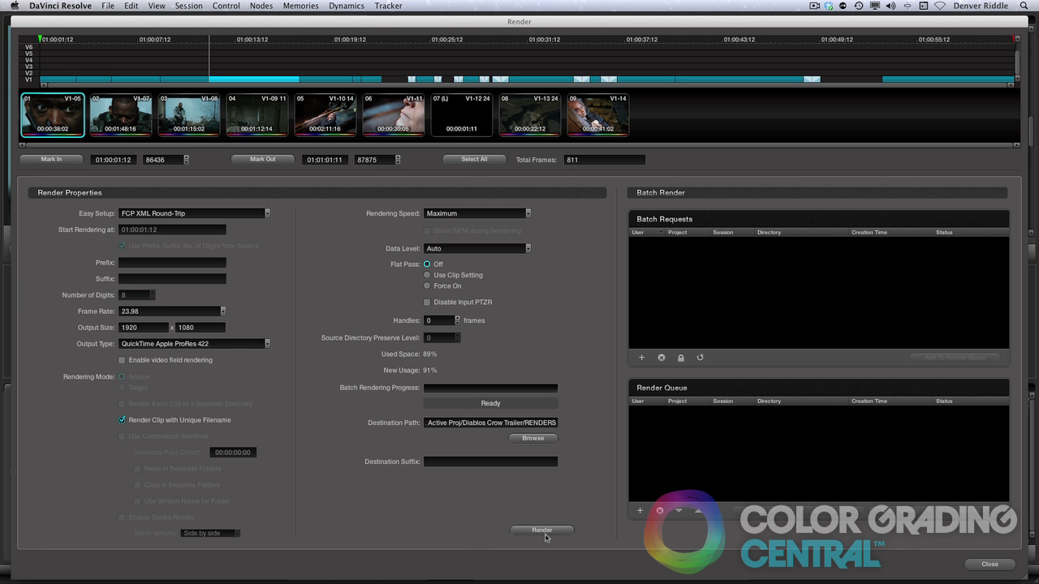
pyautogui.click(983, 568)
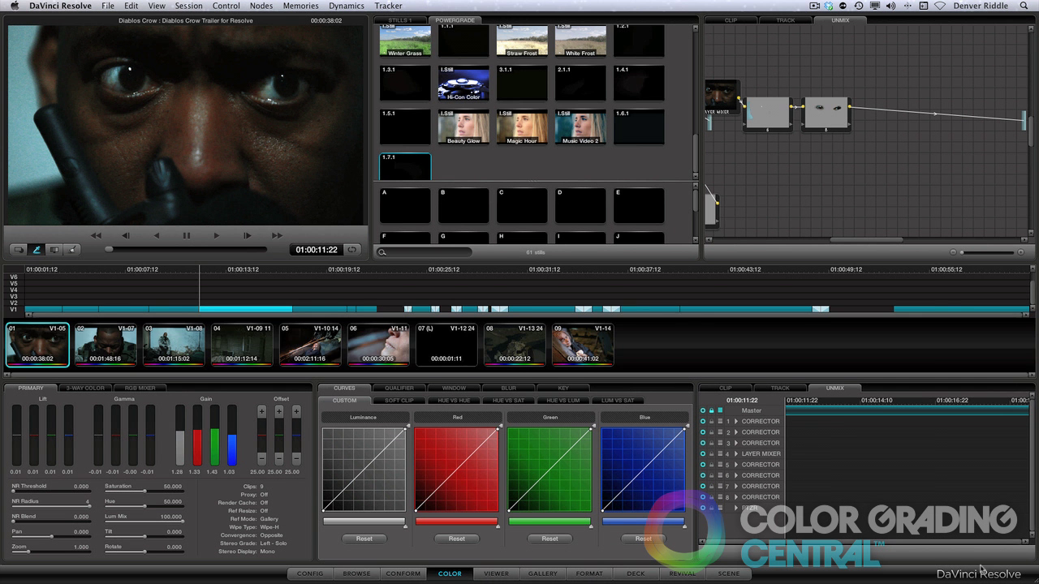
# Export the trailer session from the Conform page as XML into the Diablos Crow Trailer folder.
pyautogui.click(403, 575)
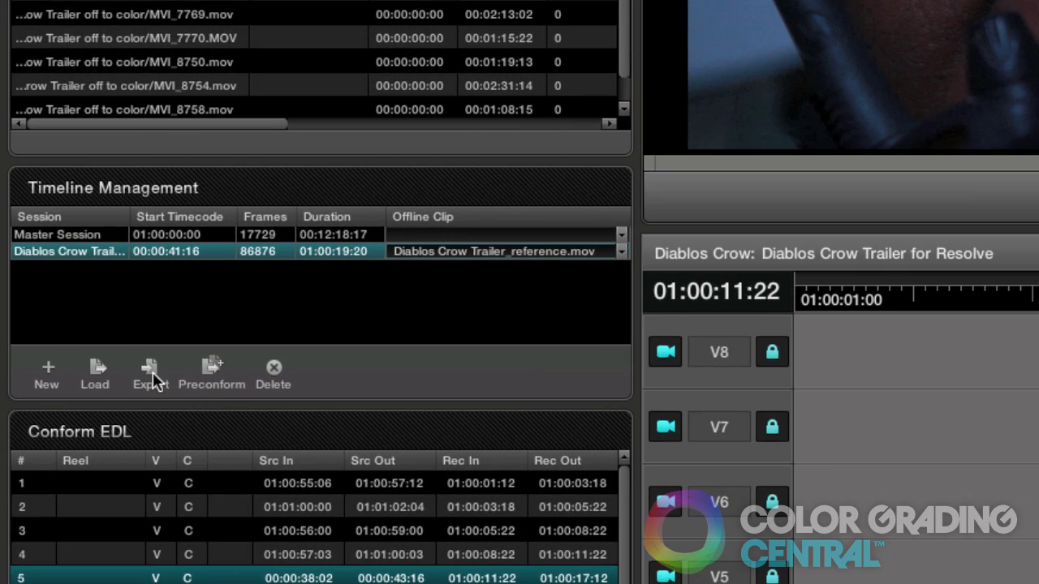
pyautogui.click(151, 373)
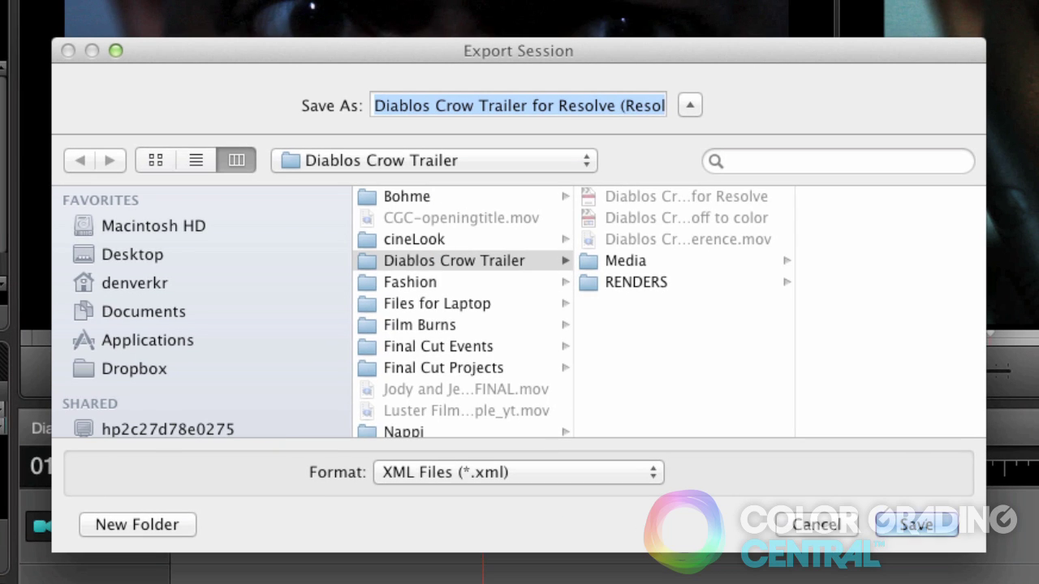
pyautogui.click(946, 523)
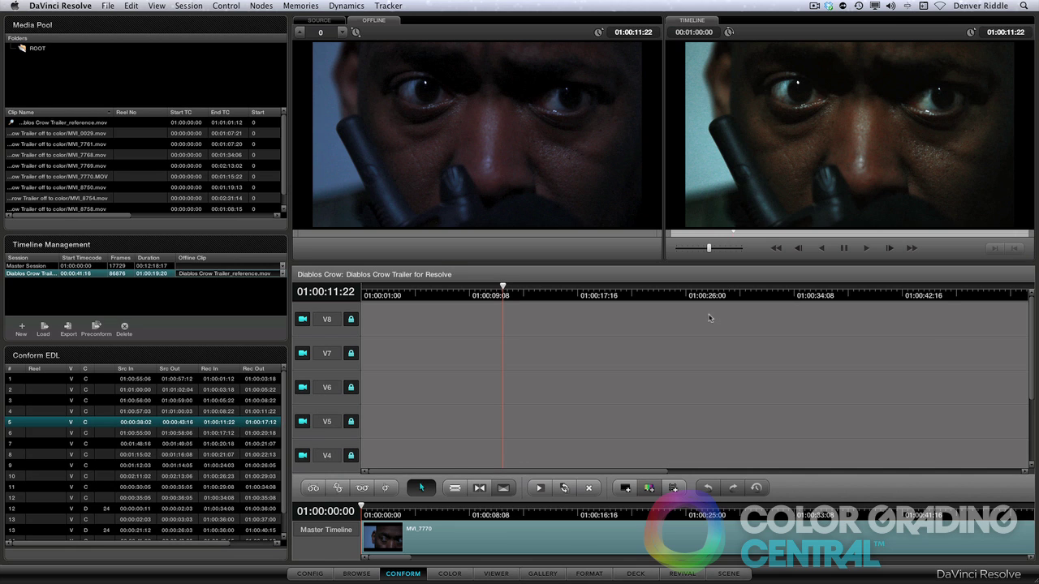
# Import Diablos Crow Trailer for Resolve (Resolve).xml into Final Cut Pro with default settings.
pyautogui.press('super+Tab')
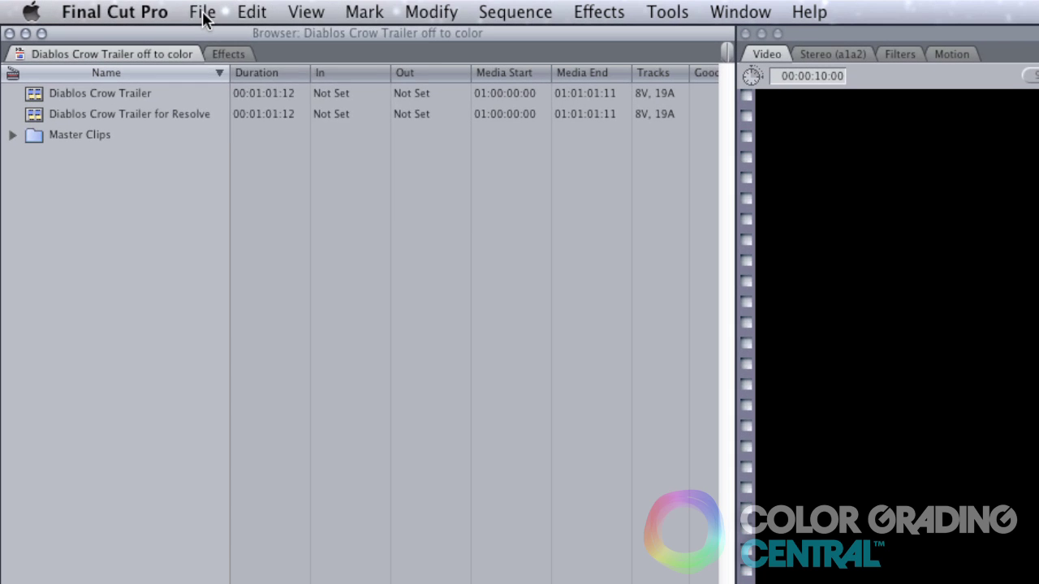
pyautogui.click(95, 7)
pyautogui.moveTo(229, 351)
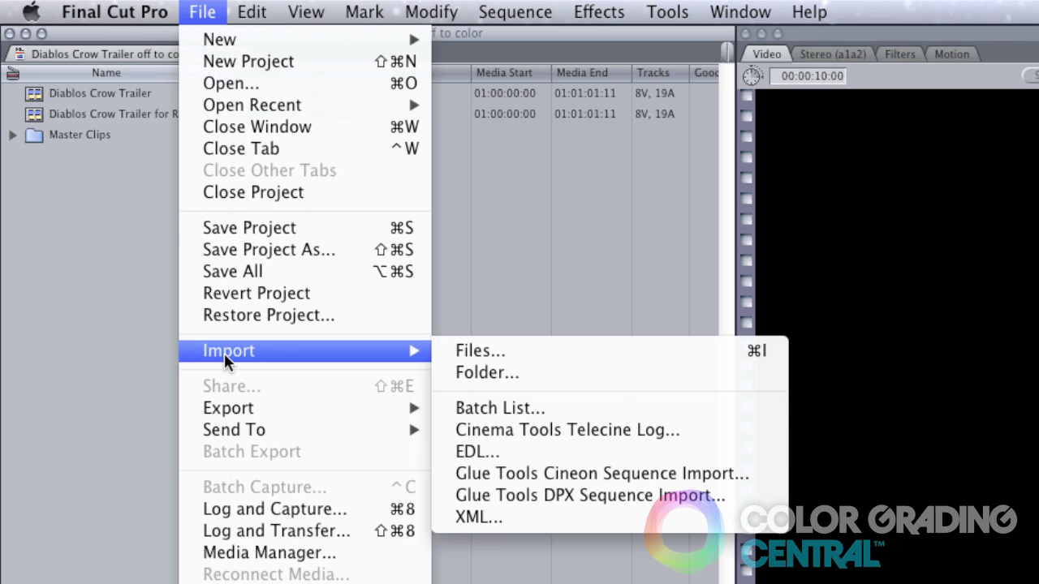
pyautogui.click(584, 508)
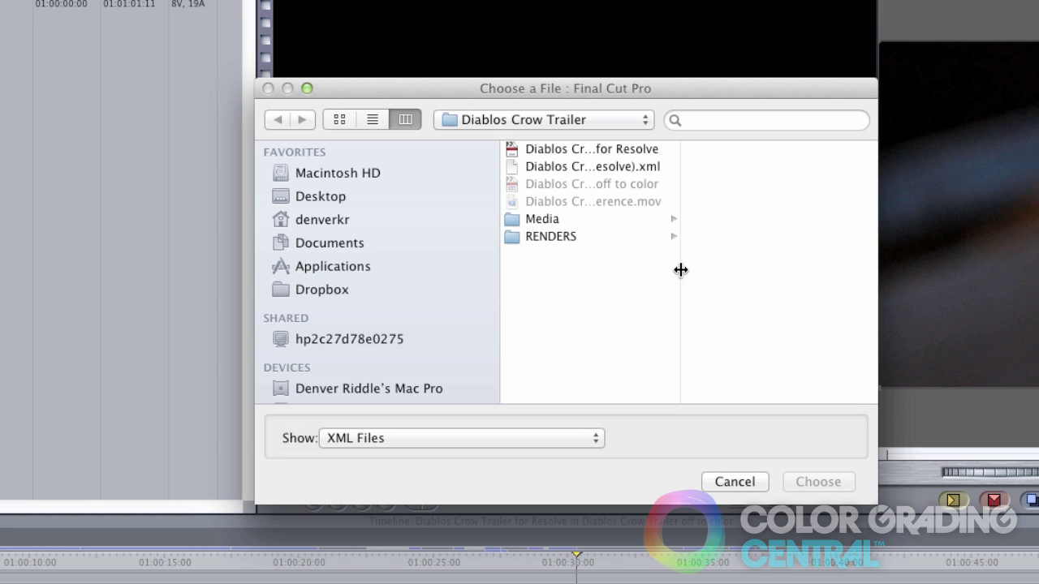
pyautogui.moveTo(680, 269); pyautogui.dragTo(863, 288)
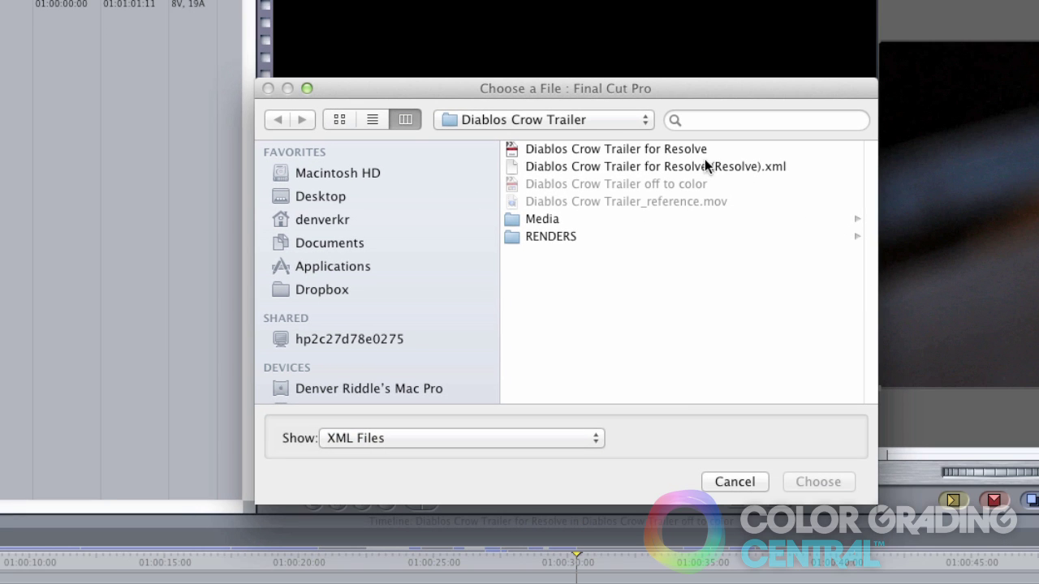
pyautogui.click(668, 166)
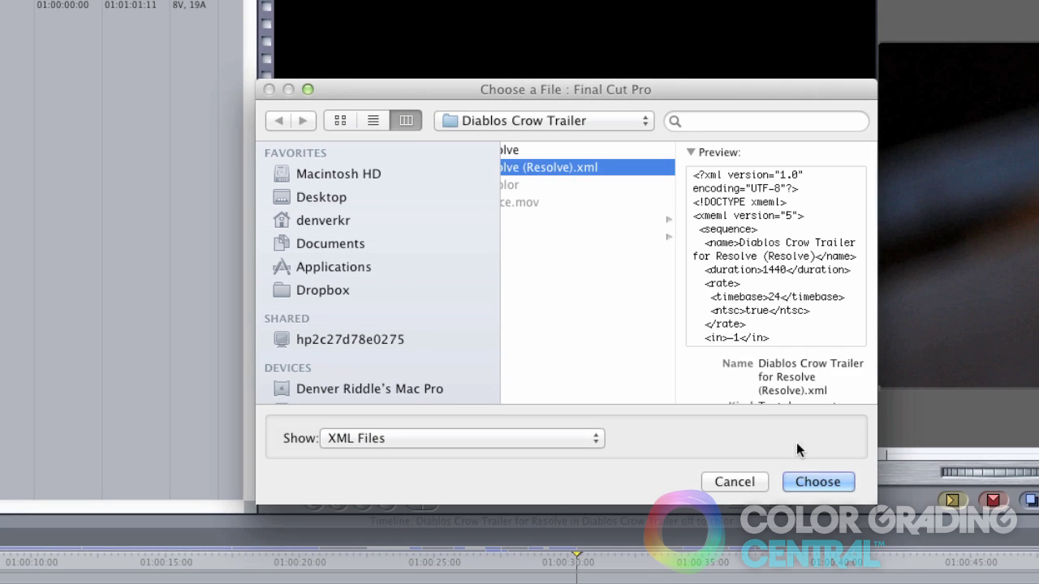
pyautogui.click(815, 481)
pyautogui.click(684, 435)
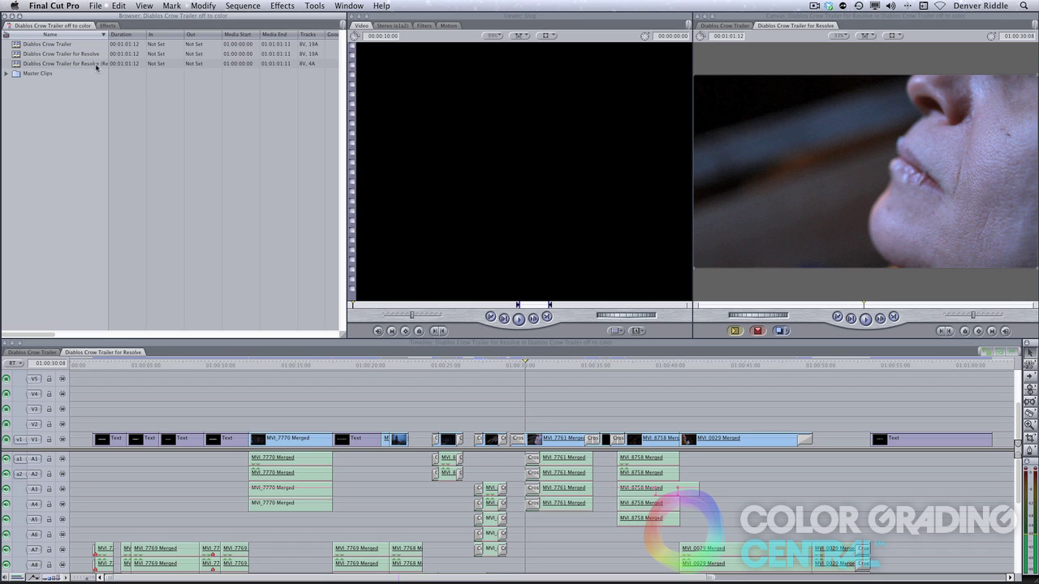
# Open the 'Diablos Crow Trailer for Resolve (Resolve)' sequence from the Browser.
pyautogui.click(93, 65)
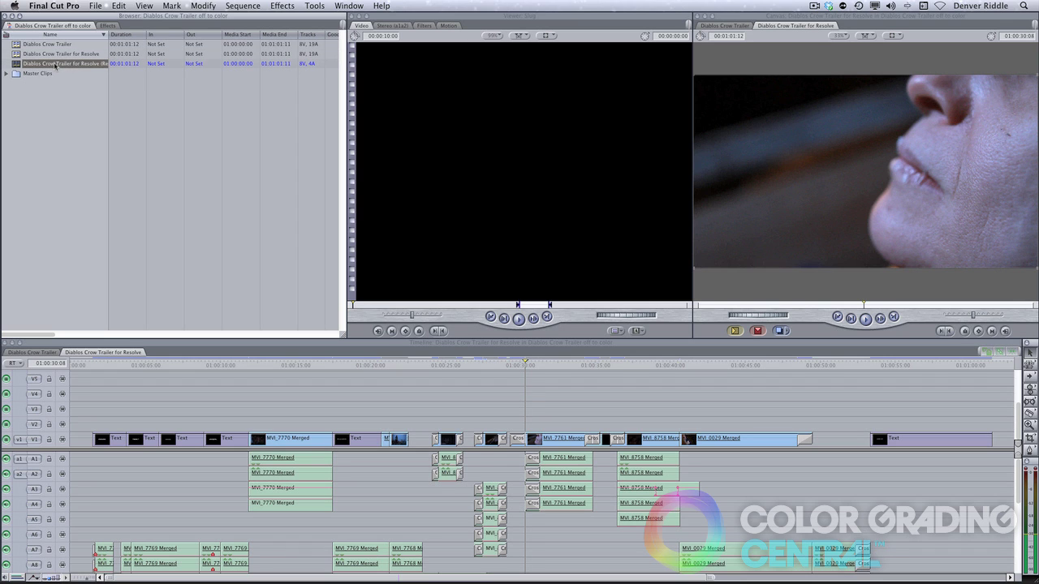
pyautogui.click(55, 65)
pyautogui.doubleClick(17, 63)
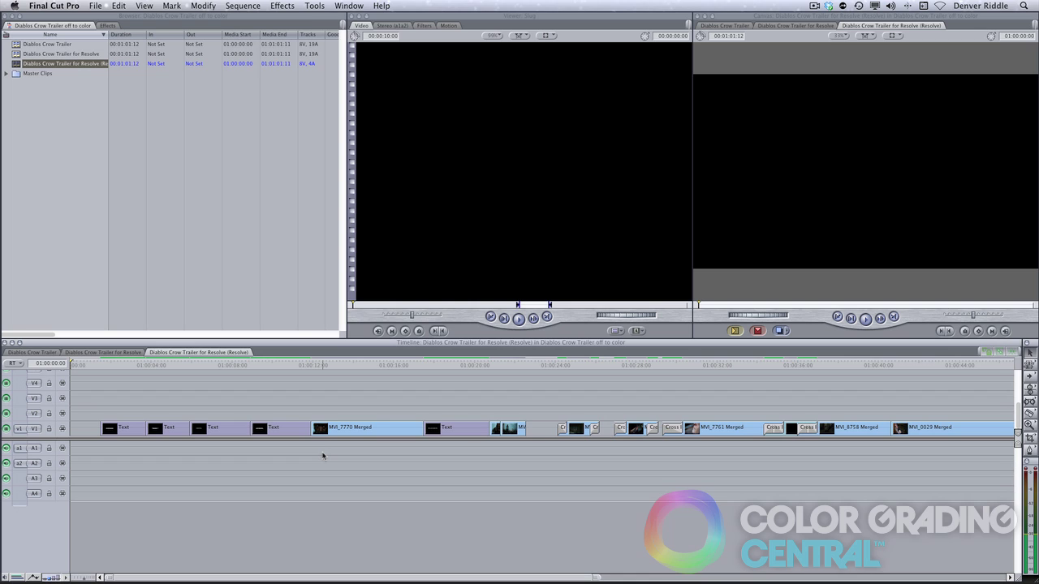
# Scrub through the opening title cards, turn on Clip Overlays, then return to the original sequence.
pyautogui.click(285, 366)
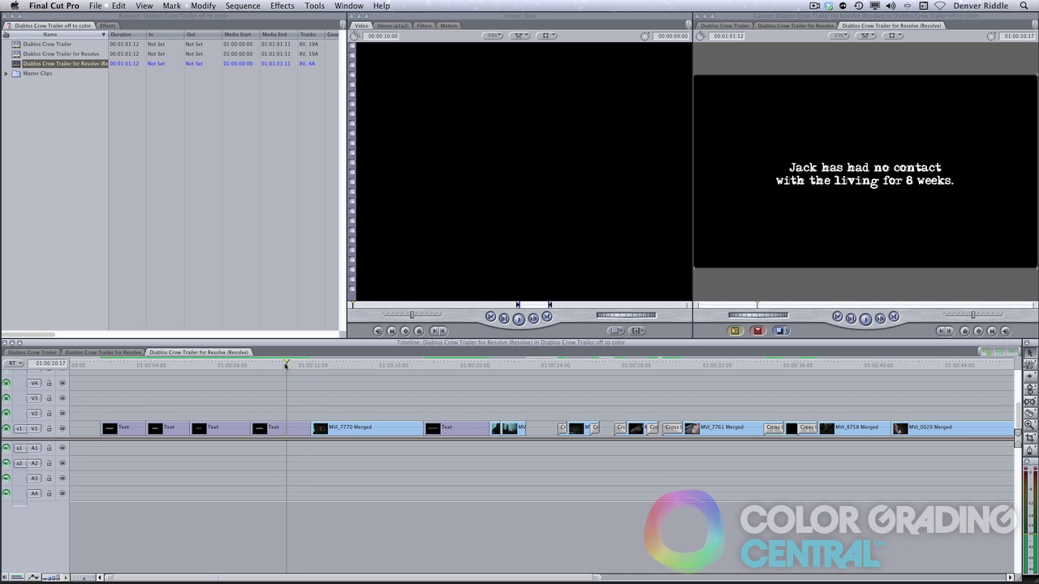
pyautogui.moveTo(285, 364); pyautogui.dragTo(165, 367)
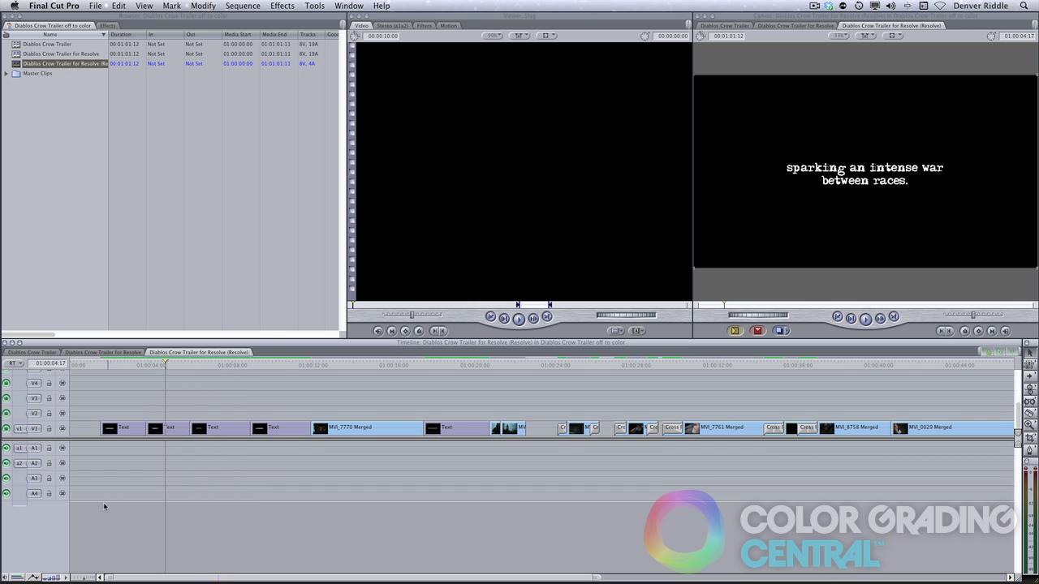
pyautogui.click(32, 578)
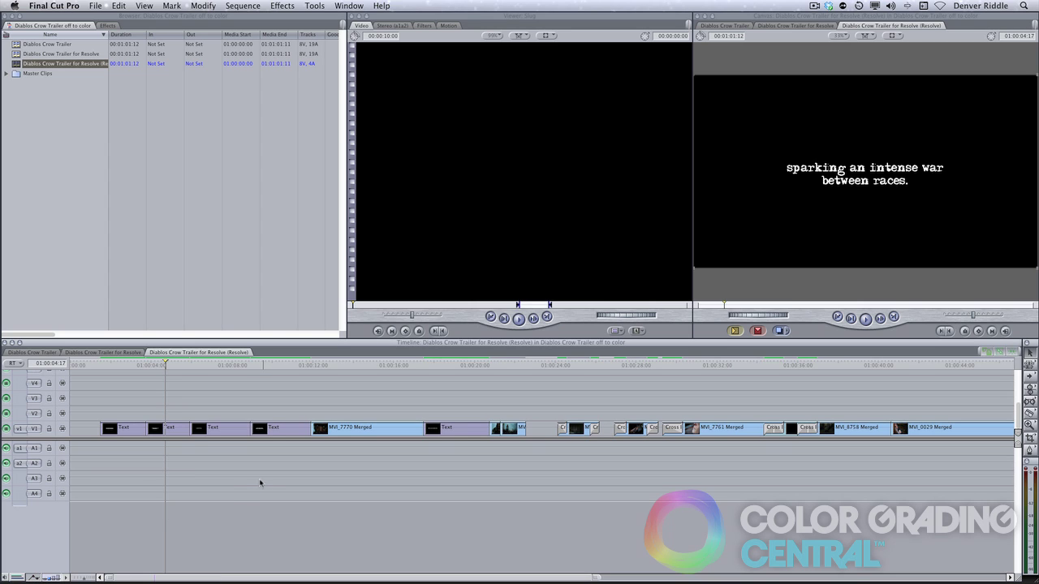
pyautogui.click(47, 353)
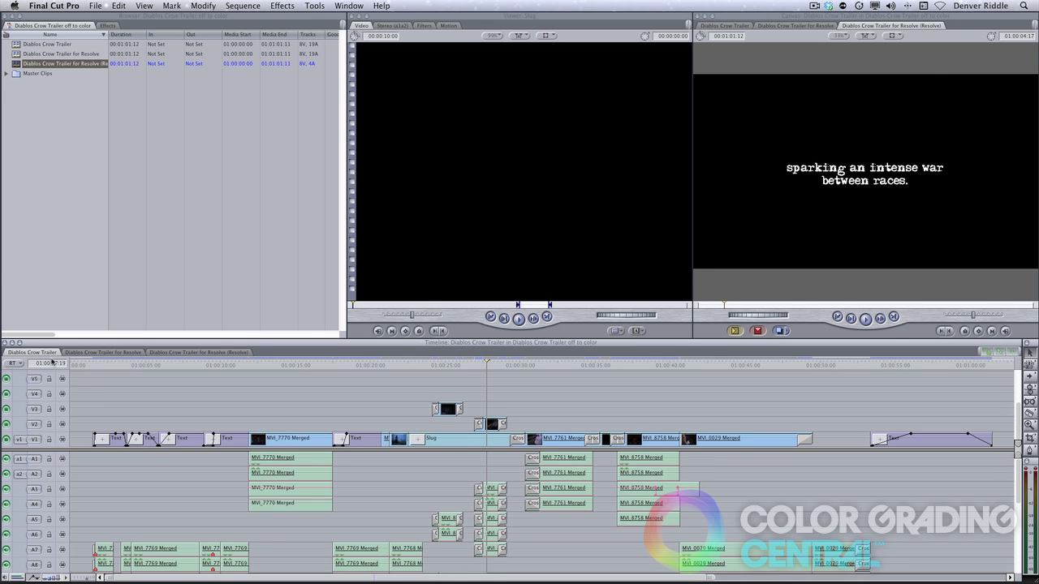
# Copy the original trailer's first title and paste only its opacity fade onto the Resolve sequence's first title.
pyautogui.click(115, 442)
pyautogui.press('super+c')
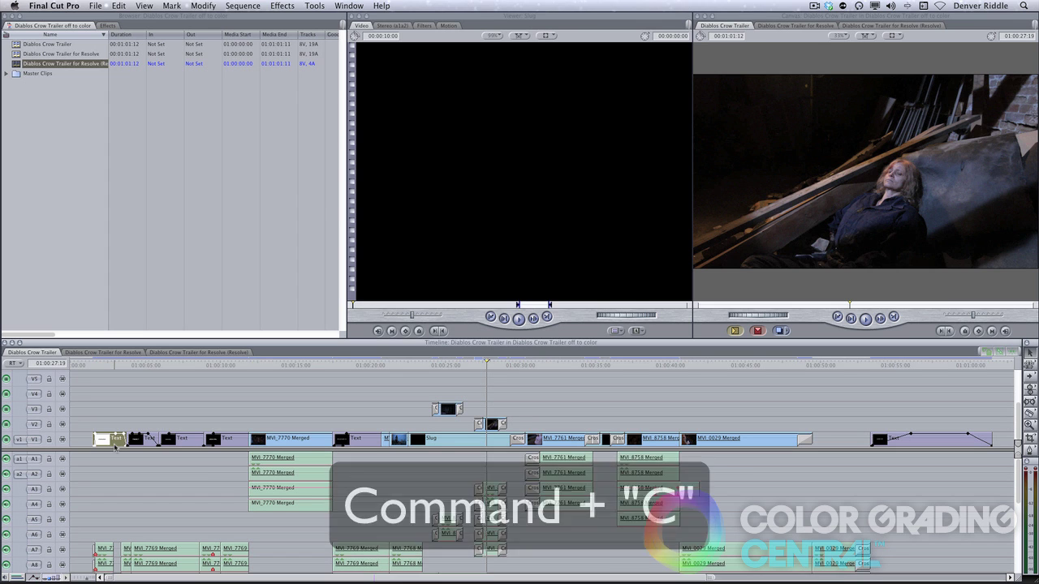
pyautogui.click(215, 353)
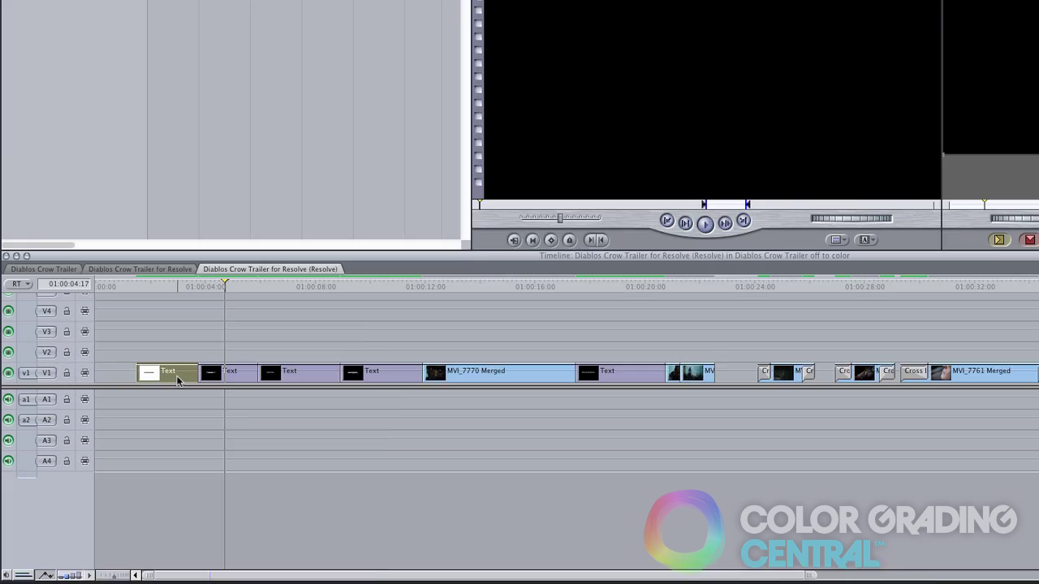
pyautogui.rightClick(128, 427)
pyautogui.click(450, 345)
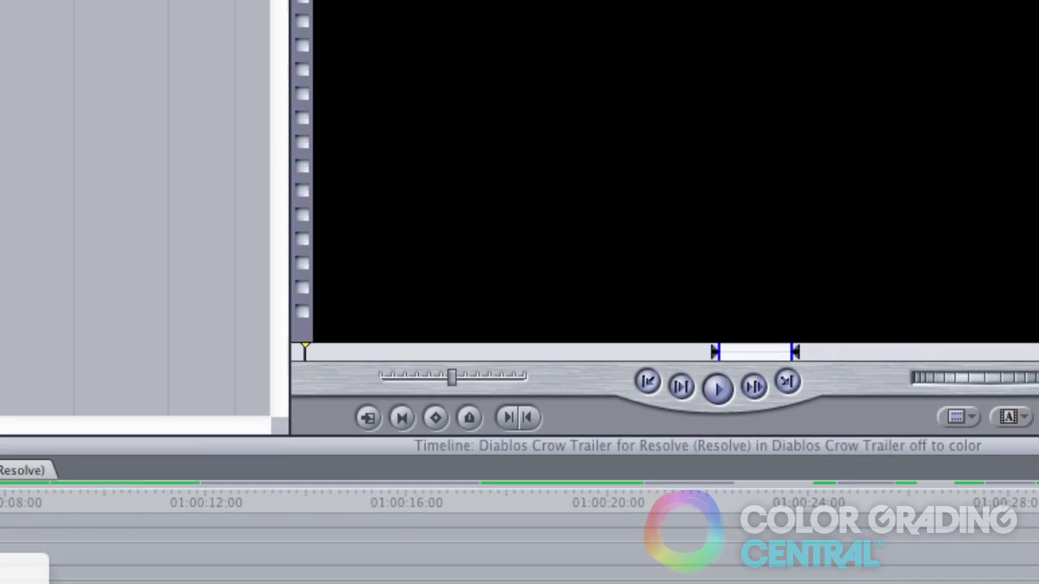
pyautogui.click(404, 281)
pyautogui.click(650, 460)
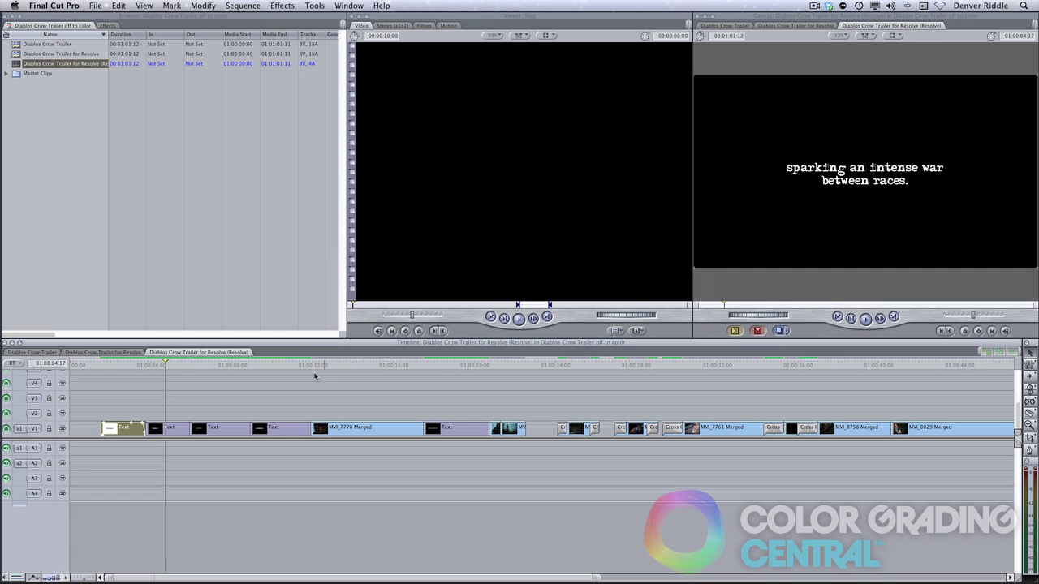
# Check the title at the first face shot (01:00:11:22), then go to Resolve's Color page.
pyautogui.click(310, 365)
pyautogui.moveTo(310, 365); pyautogui.dragTo(312, 365)
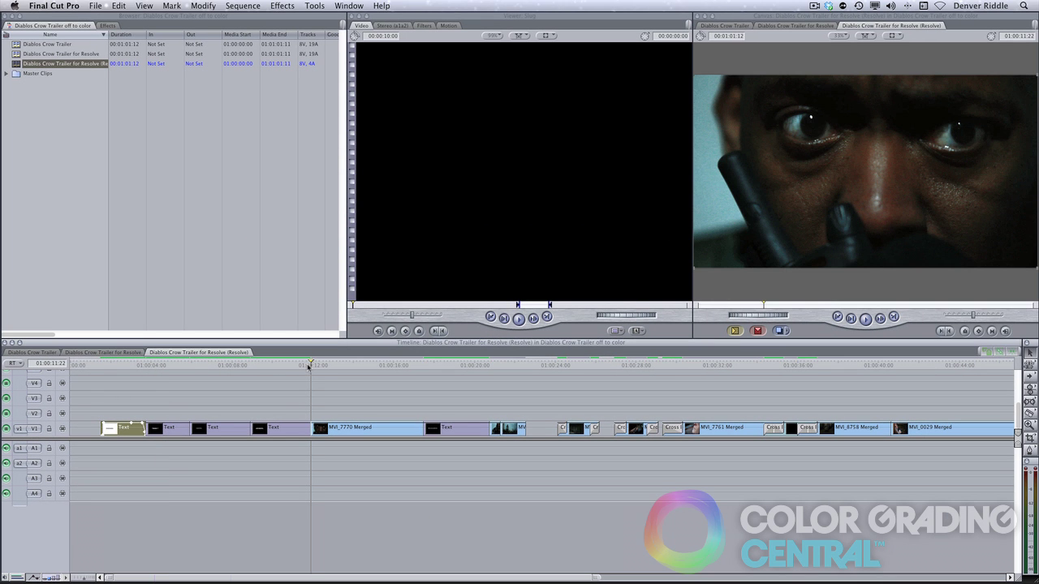
pyautogui.press('super+Tab')
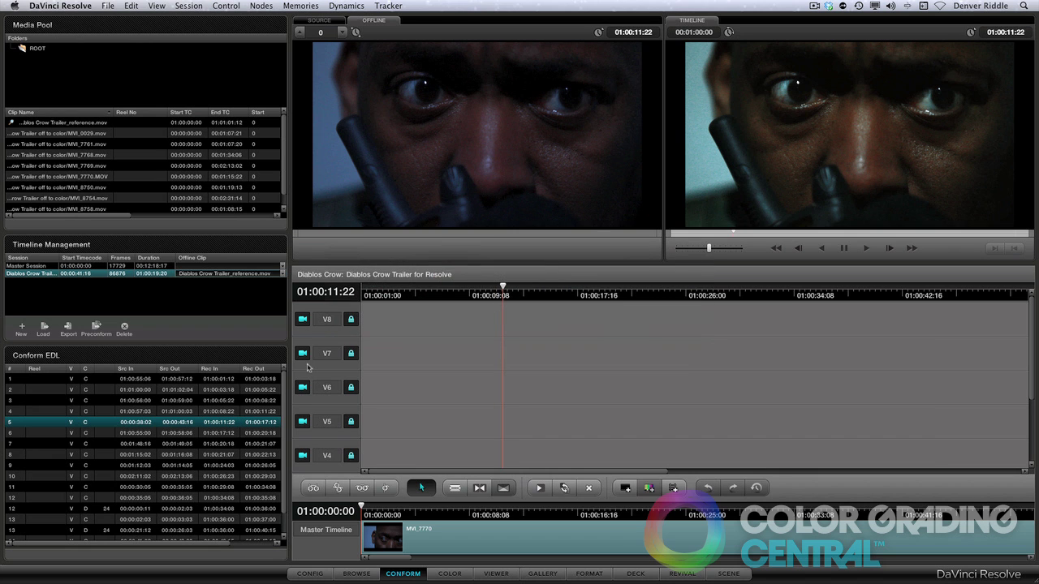
pyautogui.click(453, 573)
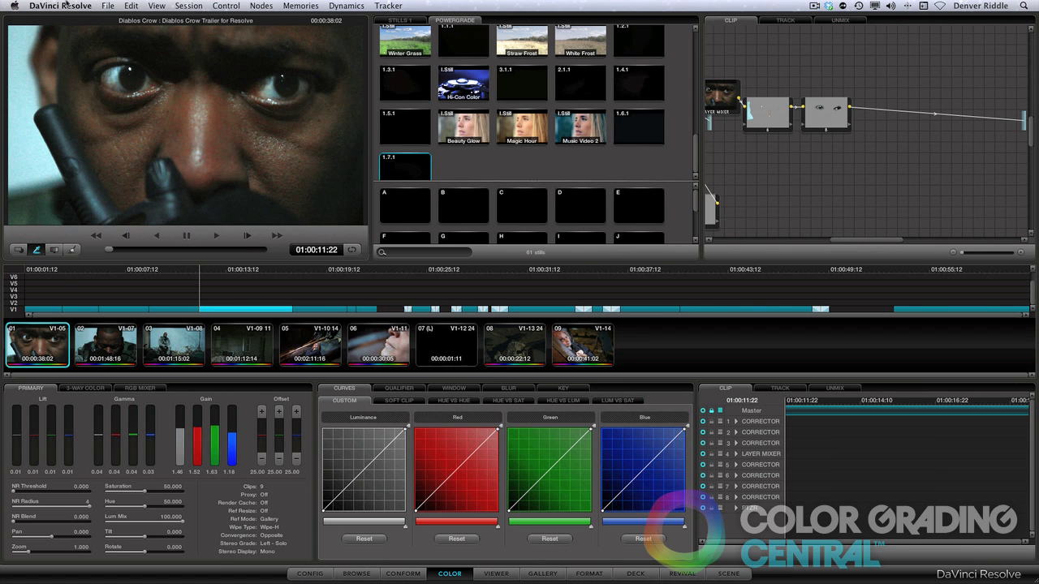
# Render only clip 01 (01:00:11:22 to 01:00:17:11), then switch back to Final Cut Pro.
pyautogui.click(188, 5)
pyautogui.click(209, 181)
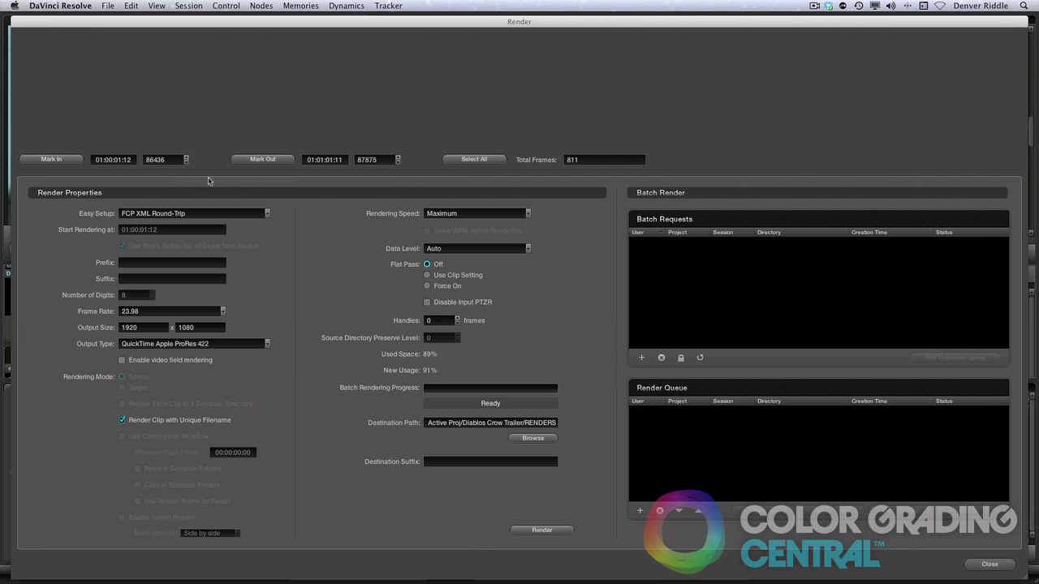
pyautogui.rightClick(52, 123)
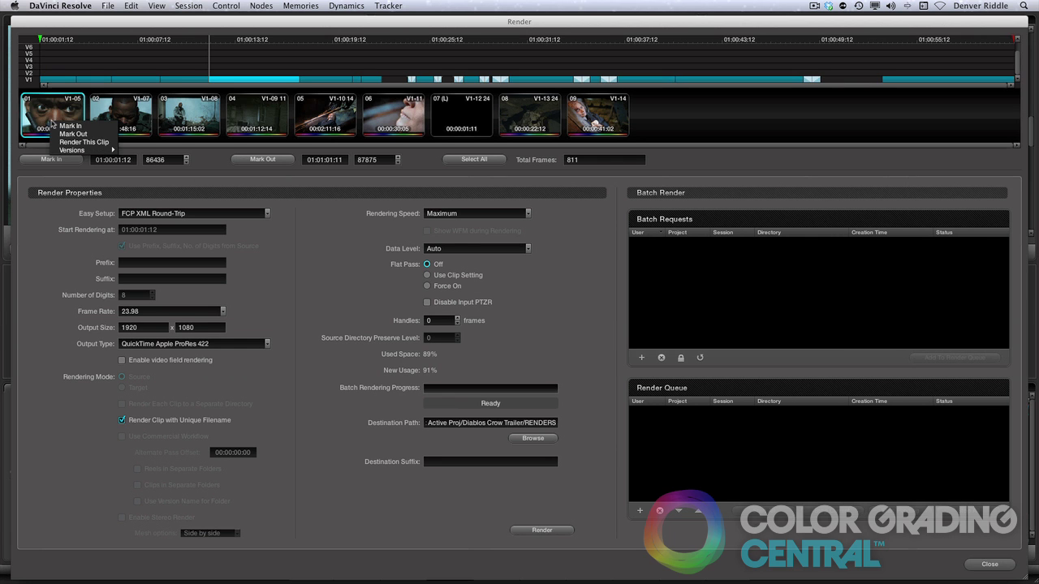
pyautogui.click(83, 142)
pyautogui.click(556, 531)
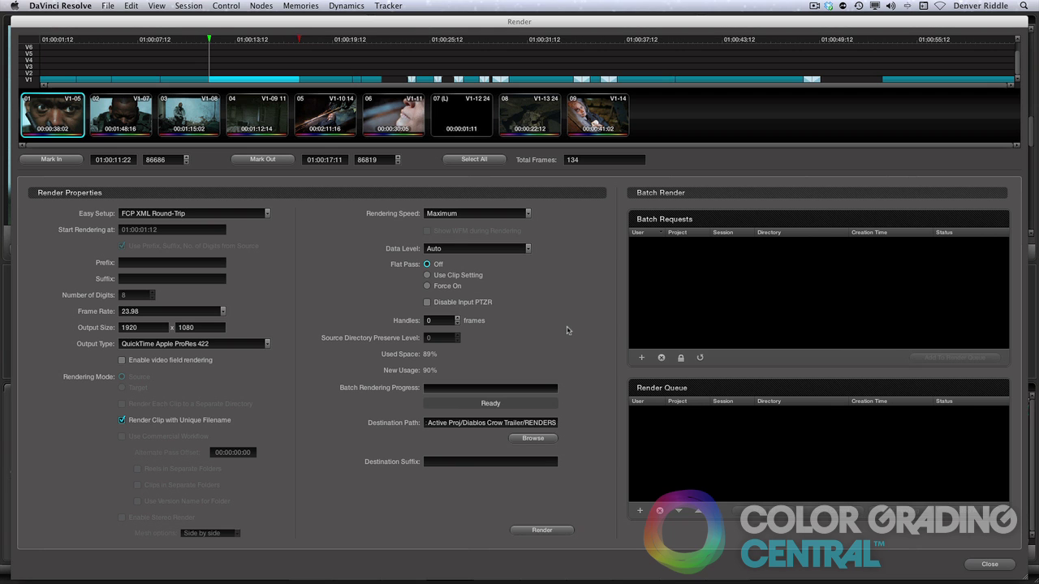
pyautogui.press('super+Tab')
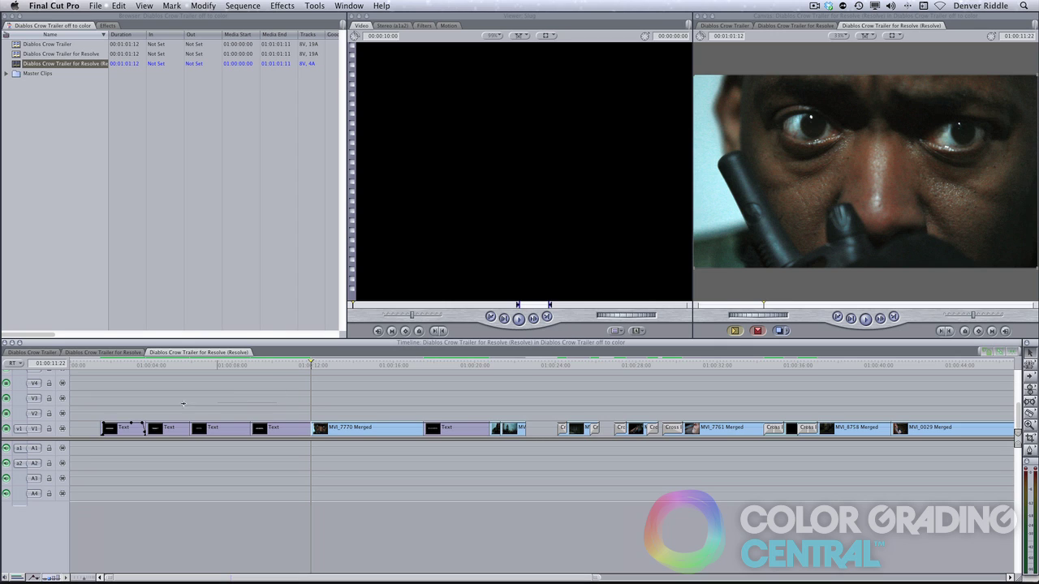
# Paste the missing title clip from Diablos Crow Trailer into the Resolve sequence's empty title slot.
pyautogui.click(37, 352)
pyautogui.click(198, 351)
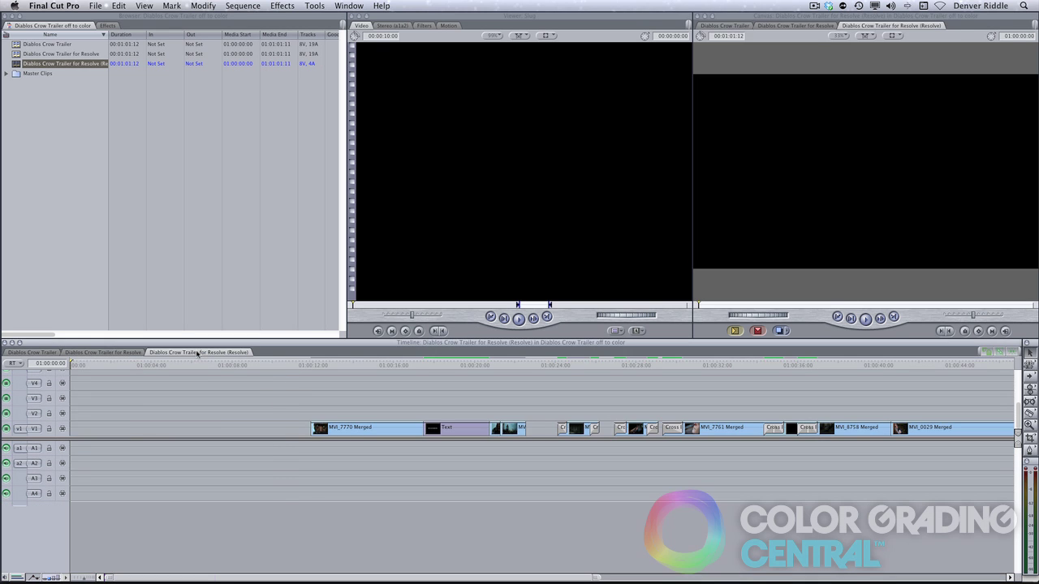
pyautogui.click(423, 365)
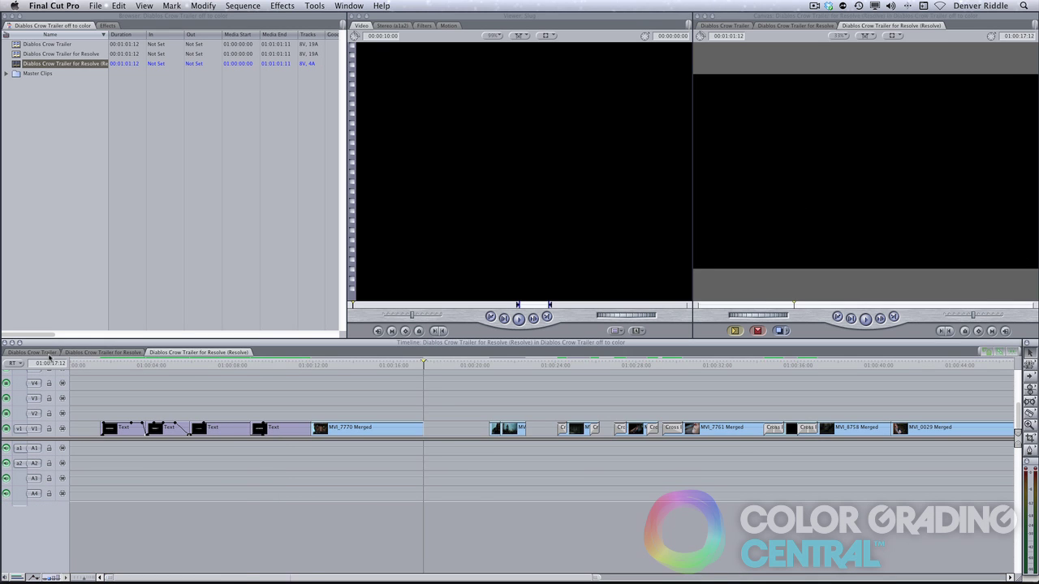
pyautogui.click(37, 352)
pyautogui.click(235, 354)
pyautogui.press('super+v')
# Bring the original audio tracks into the Resolve sequence and open the Media Manager for it.
pyautogui.click(37, 352)
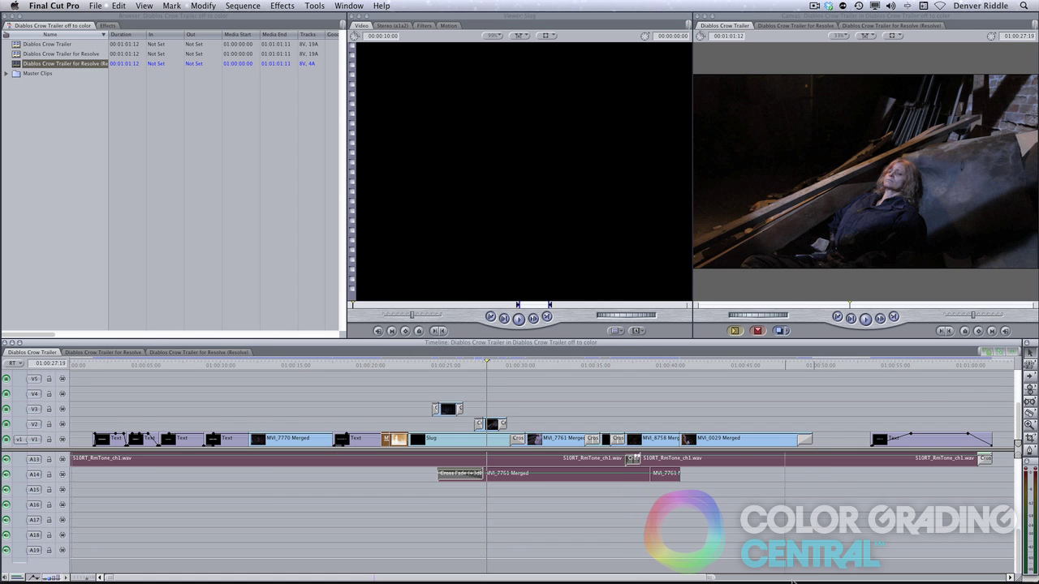
pyautogui.click(181, 352)
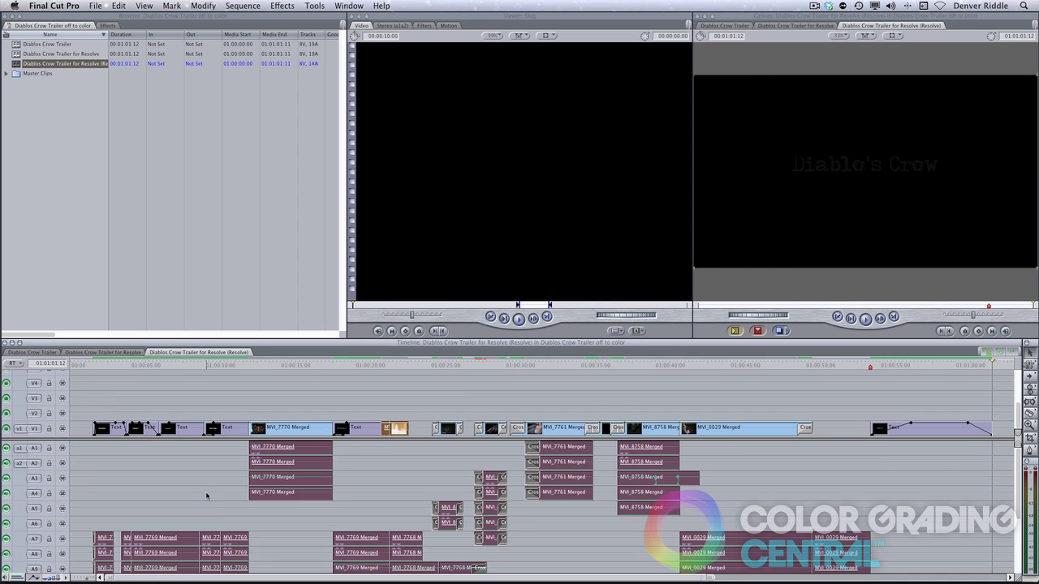
pyautogui.click(95, 6)
pyautogui.click(129, 261)
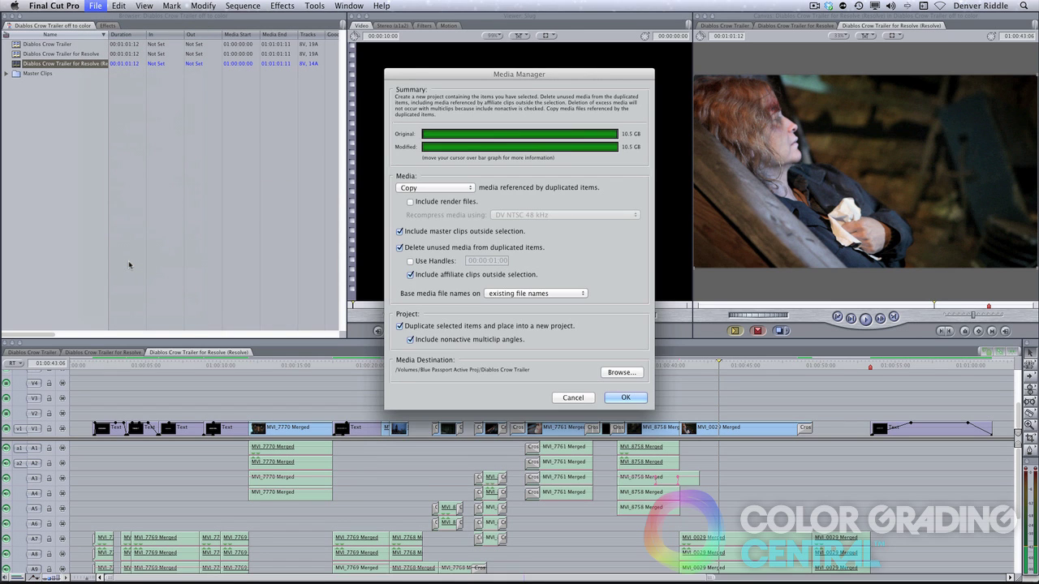
# Save the project as 'Diablos Trailer Graded' in a new 'Diablos Trailer GRADED' folder, copying its media.
pyautogui.click(625, 398)
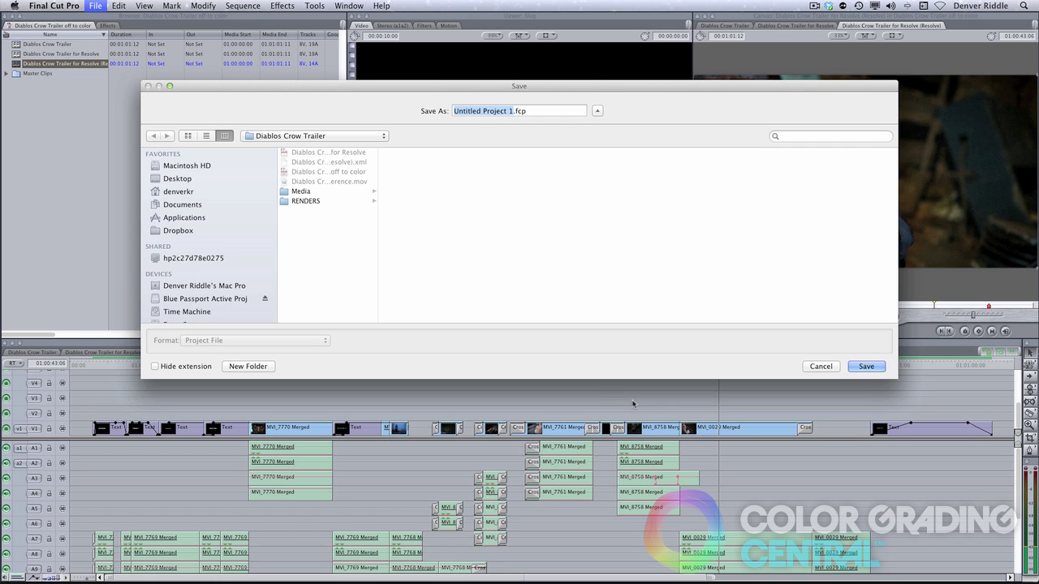
pyautogui.write('Dia')
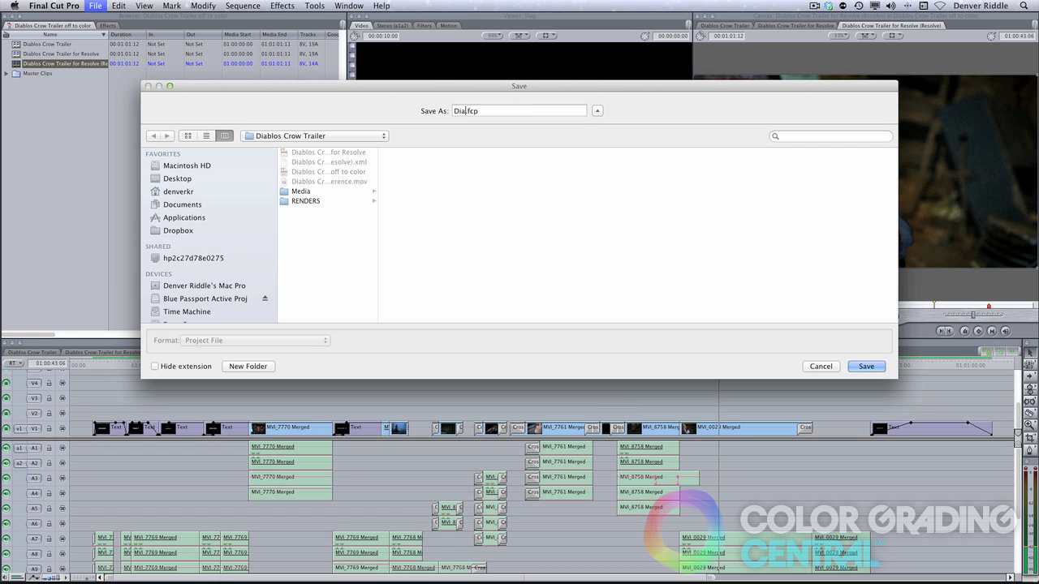
pyautogui.write('blos Trailer Gra')
pyautogui.write('ded')
pyautogui.click(259, 366)
pyautogui.write('Diablos')
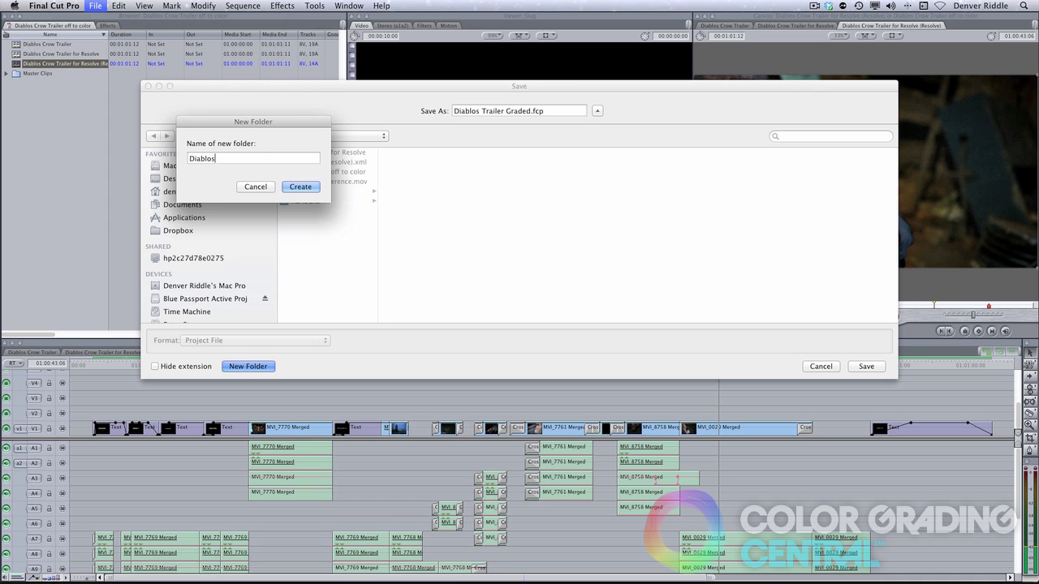
pyautogui.write(' Trailer G')
pyautogui.write('RADED')
pyautogui.press('Return')
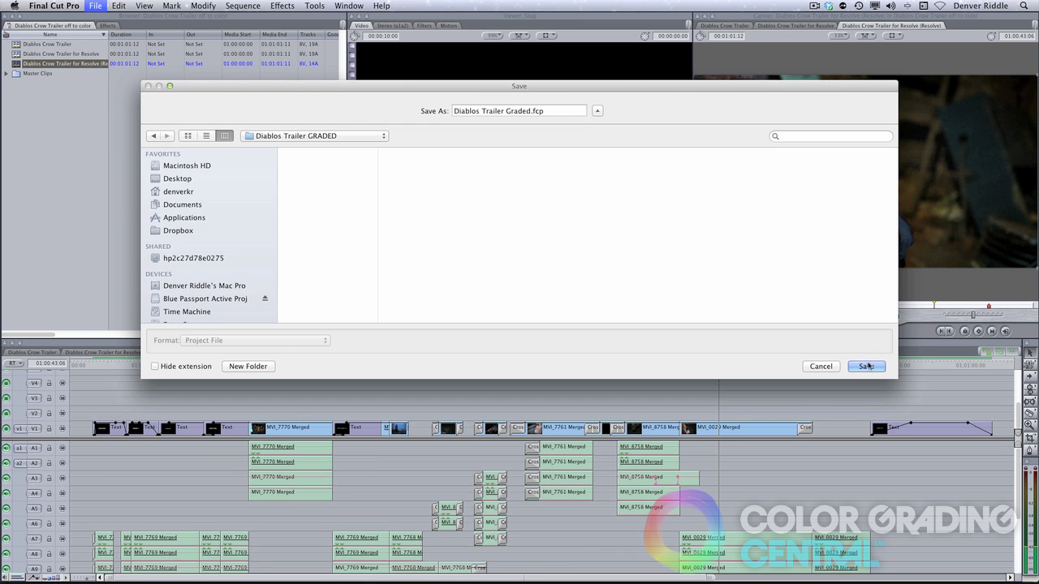
pyautogui.click(866, 366)
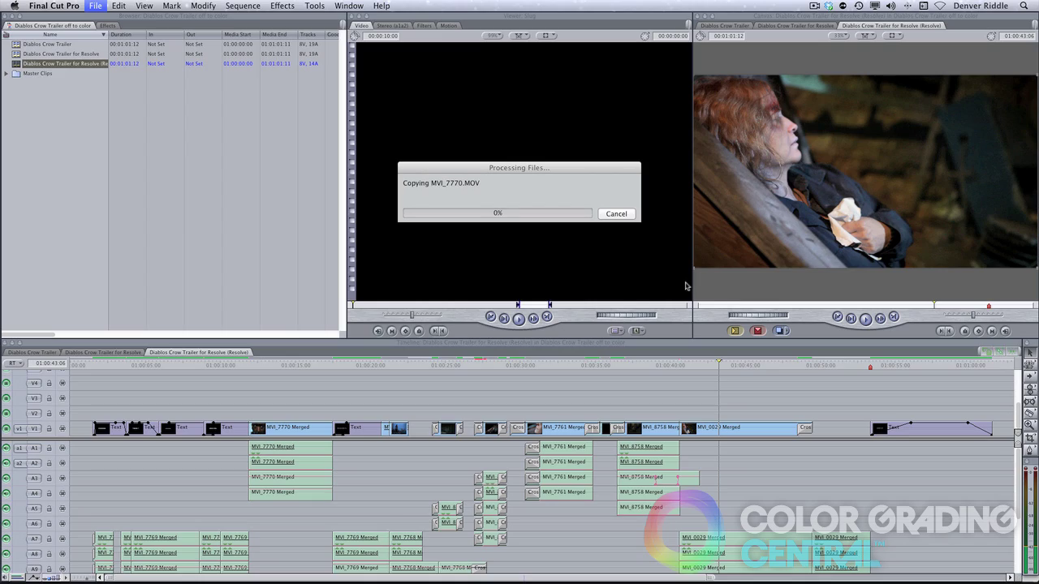